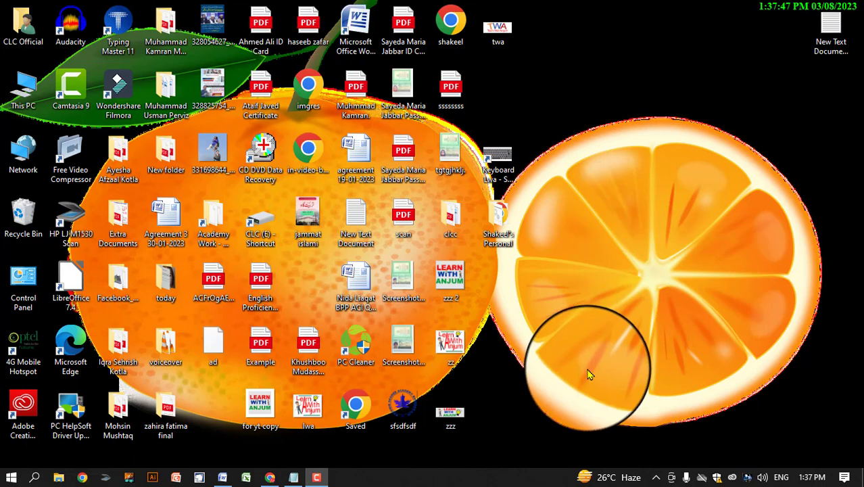
# - Switch to the Daily Lecture Plan document in Microsoft Word and look over the available insert and page layout commands
pyautogui.click(221, 481)
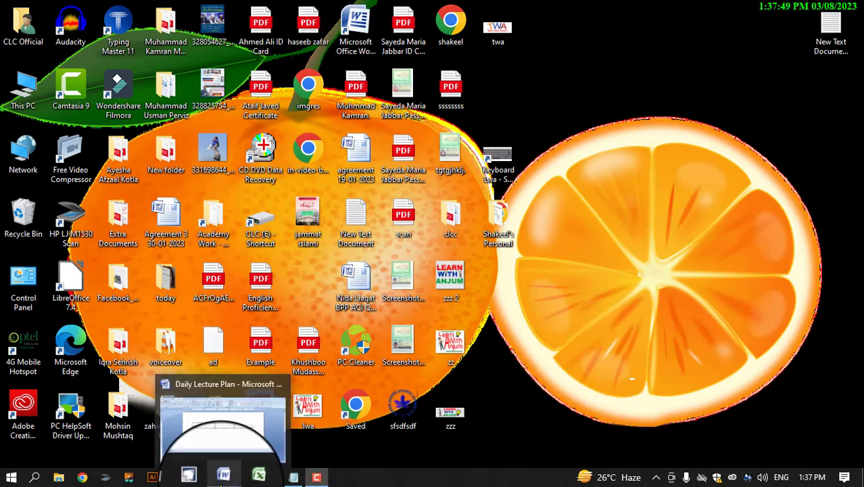
pyautogui.click(230, 433)
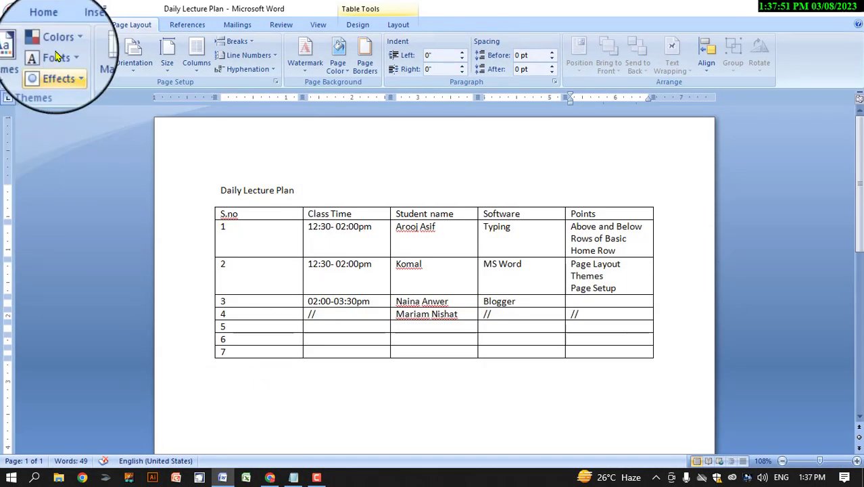
pyautogui.click(73, 25)
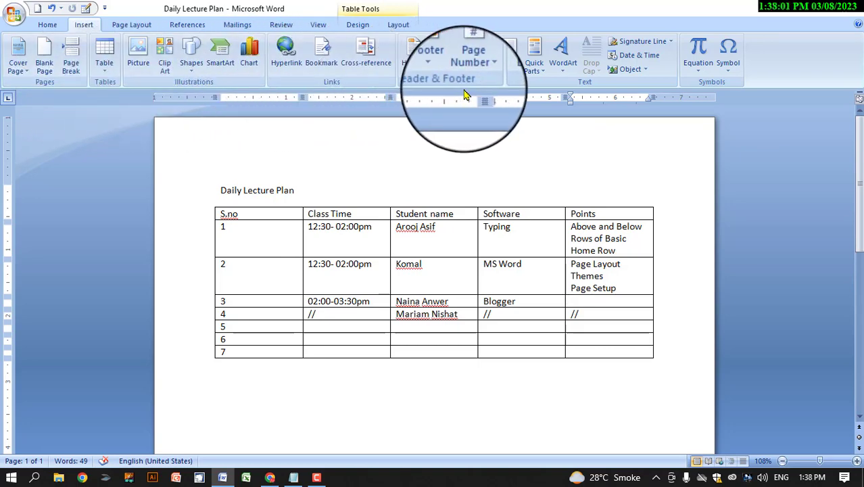
pyautogui.click(132, 27)
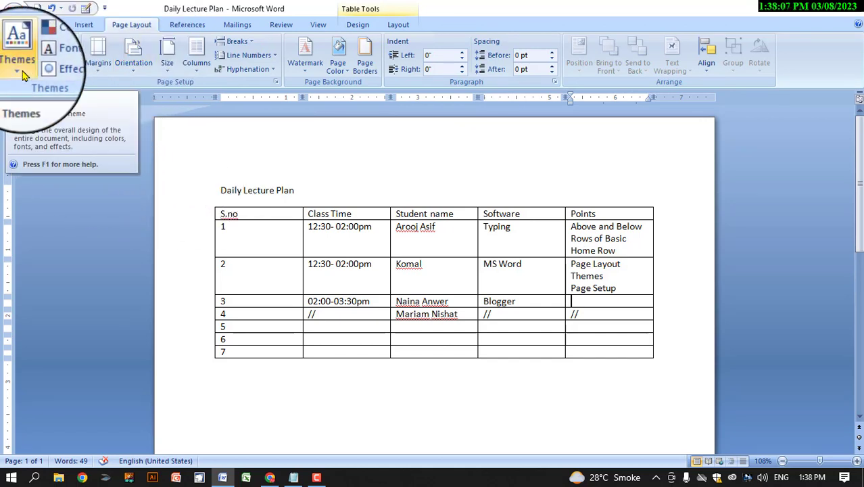
pyautogui.click(226, 190)
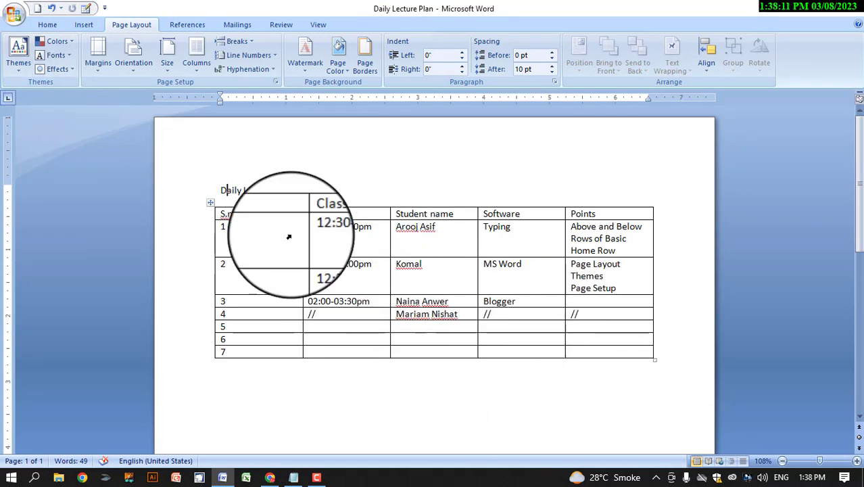
# - Create a new blank document and fill it with sample paragraphs using =rand()
pyautogui.click(12, 20)
pyautogui.click(39, 39)
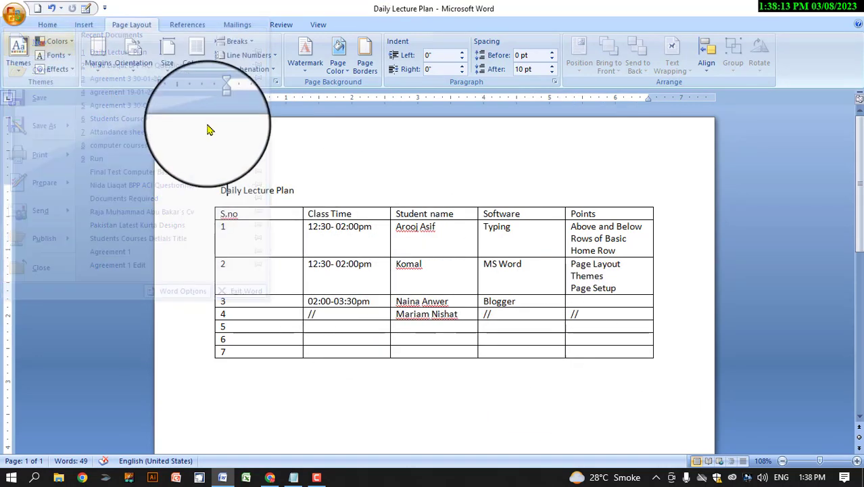
pyautogui.doubleClick(227, 156)
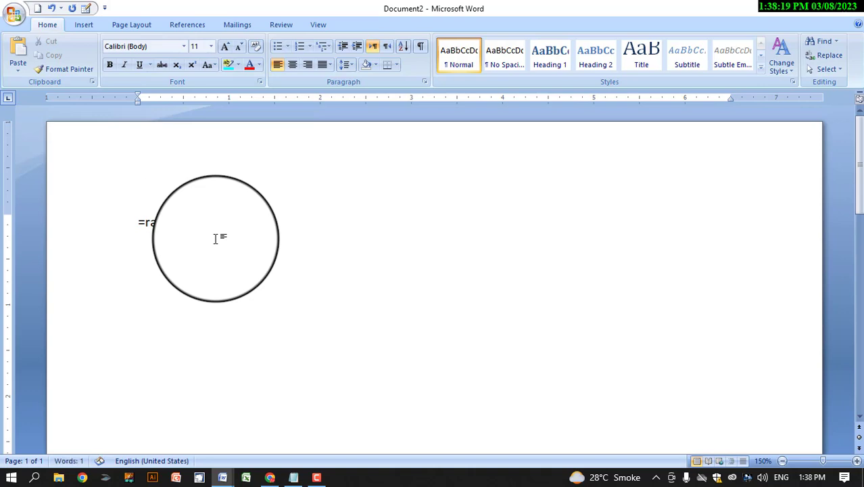
pyautogui.write('=rand()')
pyautogui.press('Return')
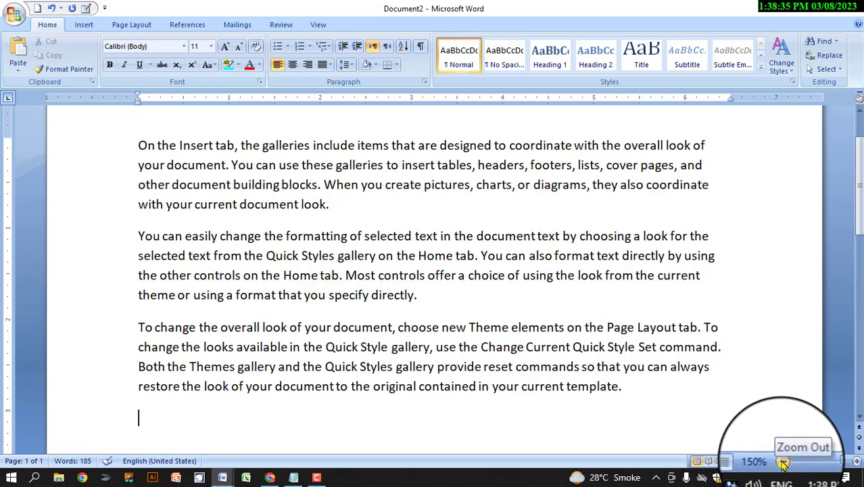
# - Set the document zoom to 120%
pyautogui.click(783, 463)
pyautogui.click(784, 463)
pyautogui.click(783, 462)
pyautogui.click(783, 463)
pyautogui.click(783, 462)
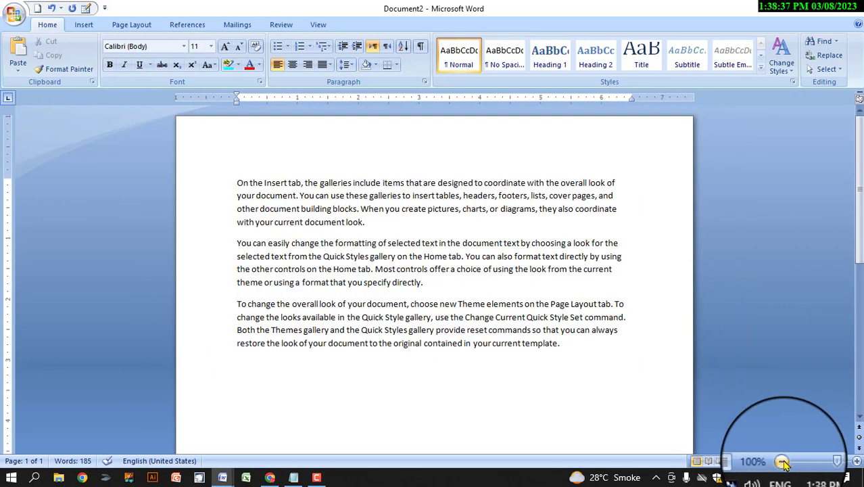
pyautogui.click(858, 461)
pyautogui.click(857, 461)
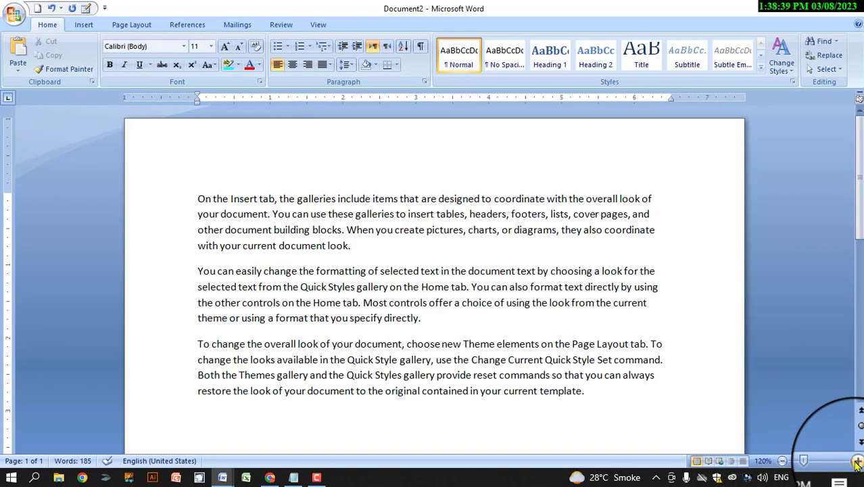
pyautogui.click(858, 461)
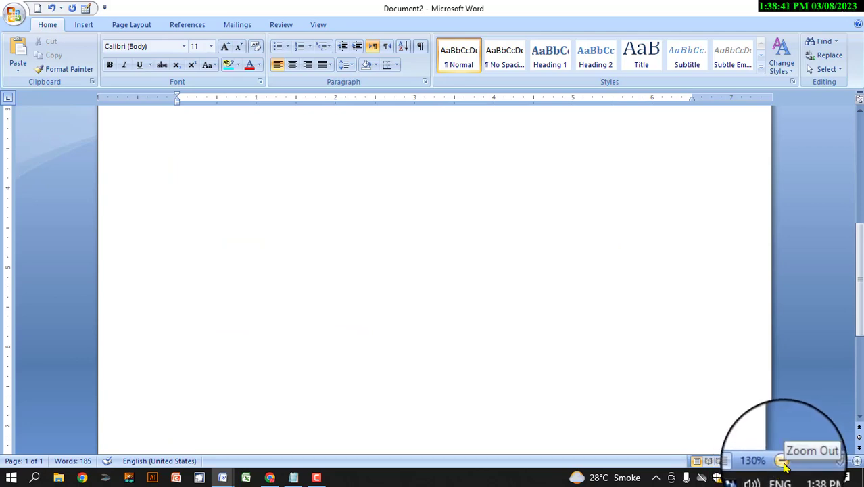
pyautogui.click(783, 463)
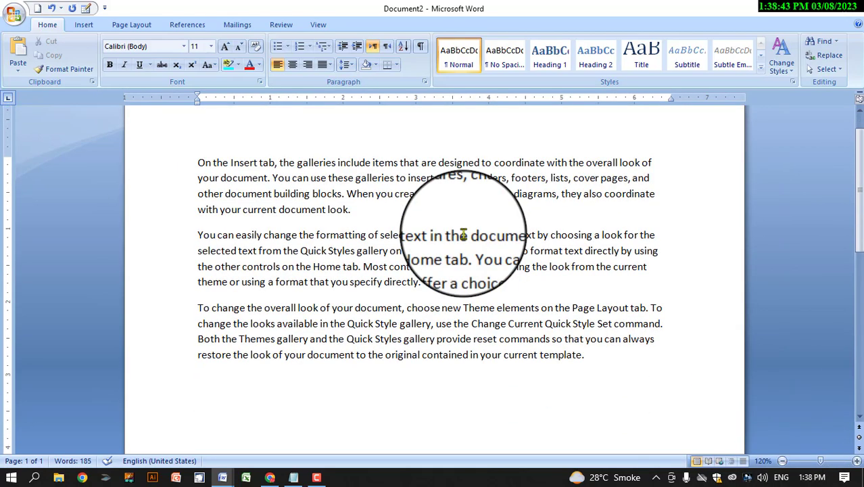
# - Set the page color of the document to a light blue theme color
pyautogui.click(130, 27)
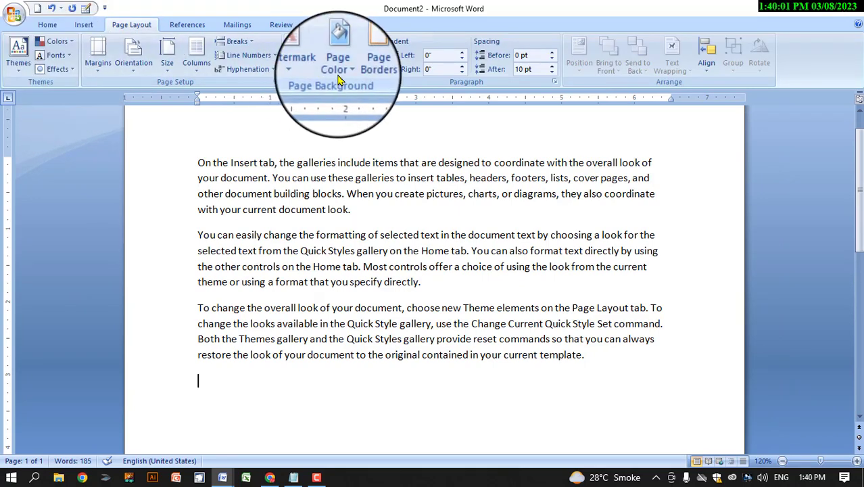
pyautogui.click(345, 72)
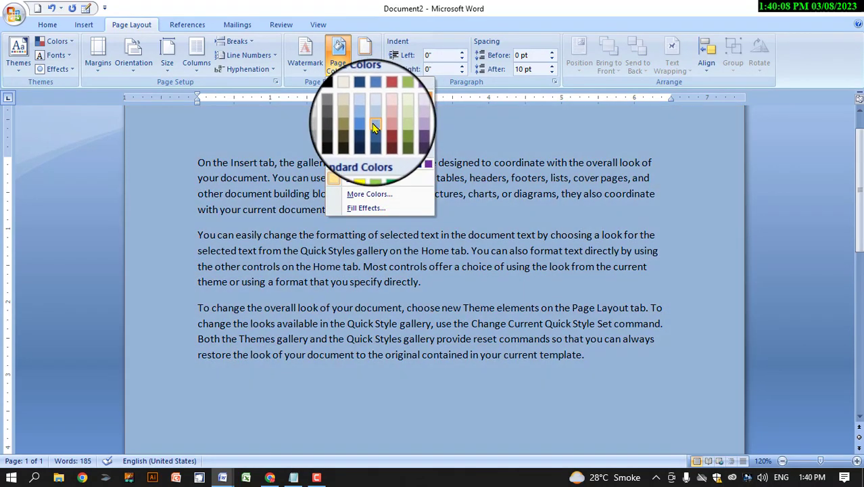
pyautogui.click(375, 127)
# - Change the font of all three sample paragraphs to Arial Black
pyautogui.moveTo(198, 162); pyautogui.dragTo(589, 365)
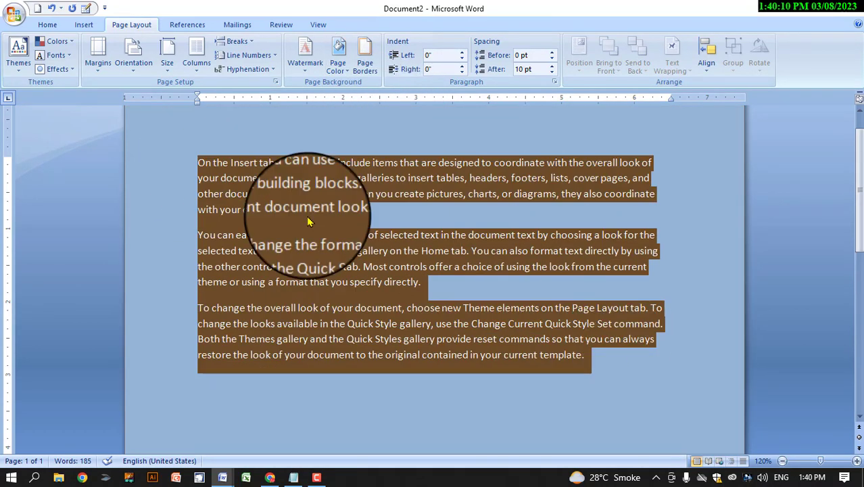
pyautogui.click(47, 24)
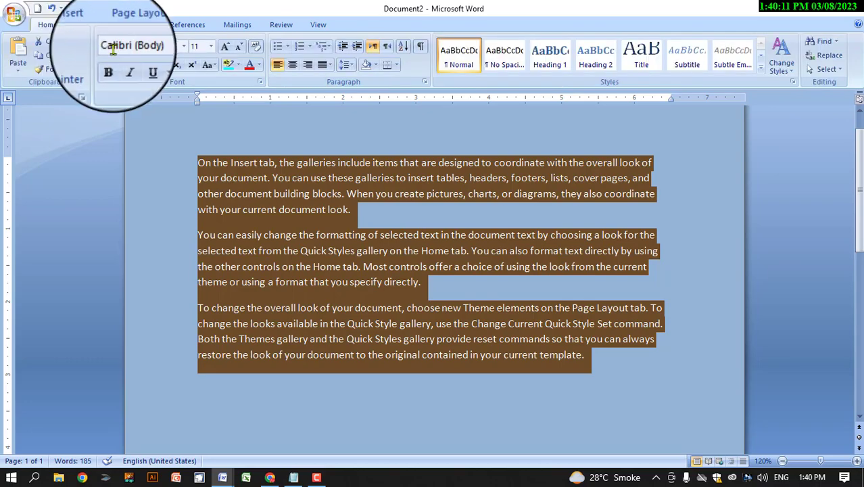
pyautogui.click(183, 46)
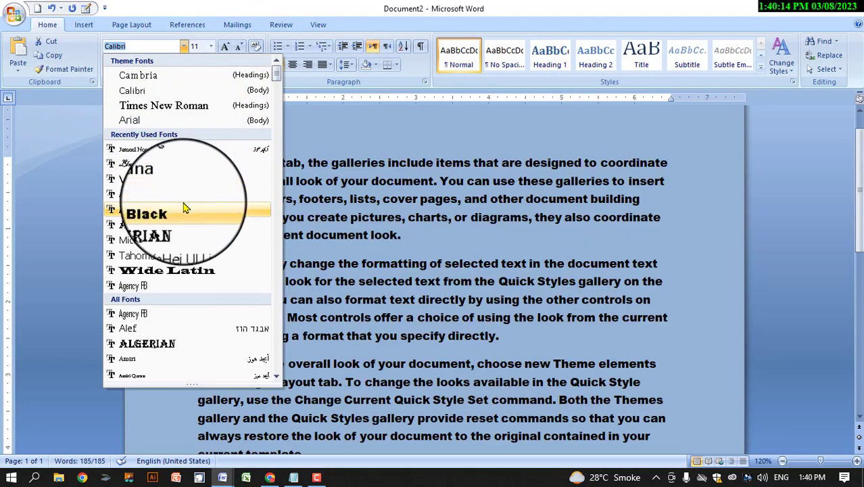
pyautogui.click(186, 209)
pyautogui.click(195, 163)
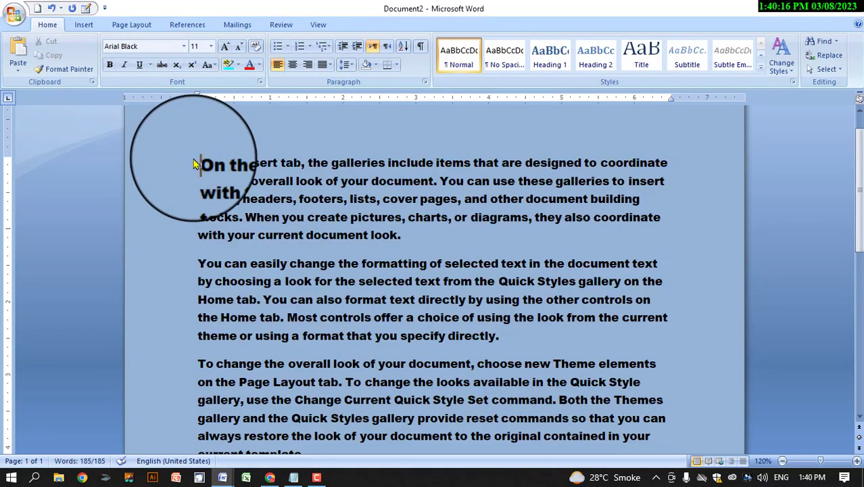
# - Color all of the sample text red
pyautogui.moveTo(195, 162); pyautogui.dragTo(385, 466)
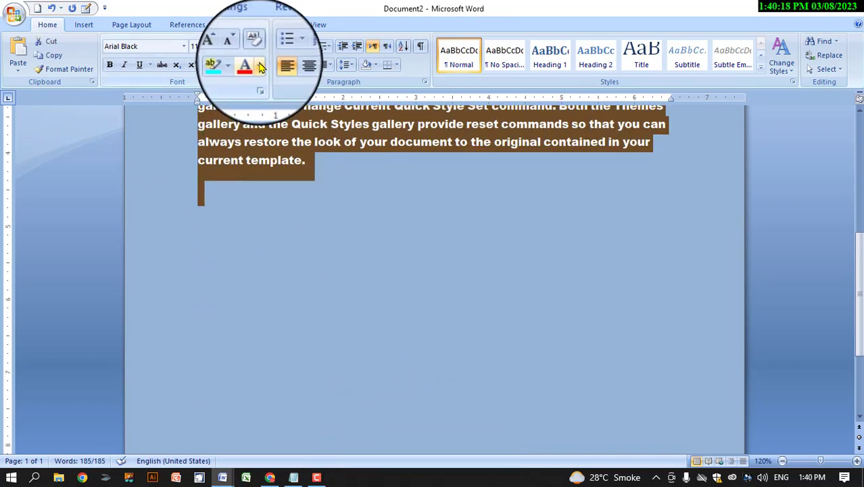
pyautogui.click(259, 65)
pyautogui.click(257, 175)
pyautogui.click(396, 221)
pyautogui.scroll(10, 208, 141)
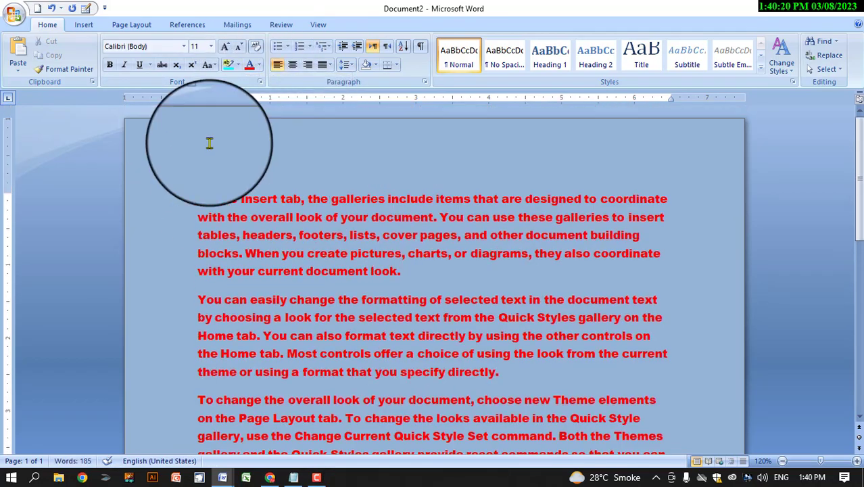
pyautogui.moveTo(217, 253); pyautogui.dragTo(223, 253)
# - Apply the Aspect theme to the document and change the theme colors to Opulent
pyautogui.click(131, 25)
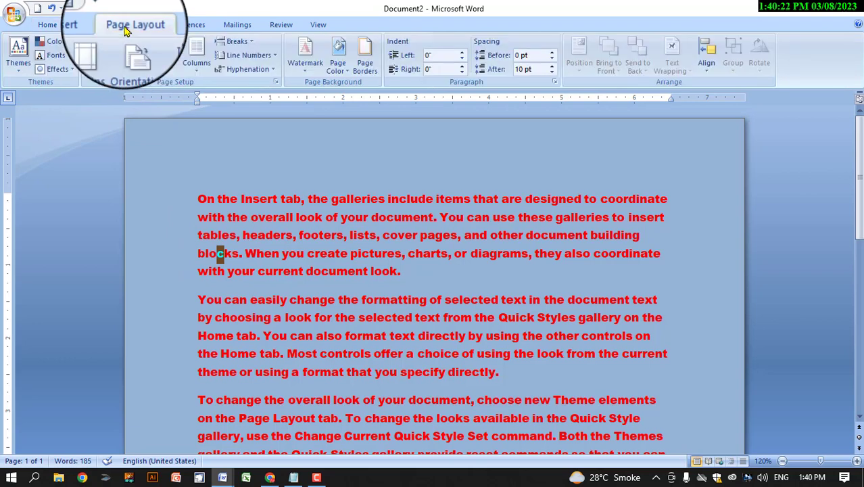
pyautogui.click(19, 54)
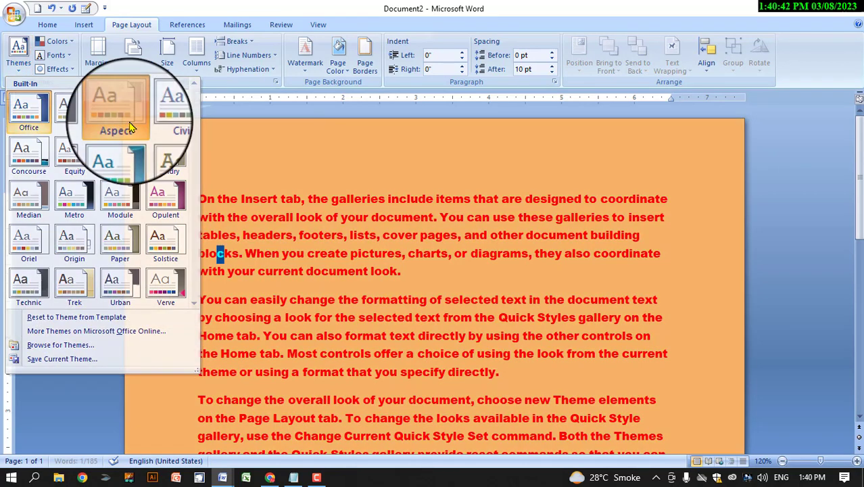
pyautogui.click(119, 111)
pyautogui.click(72, 43)
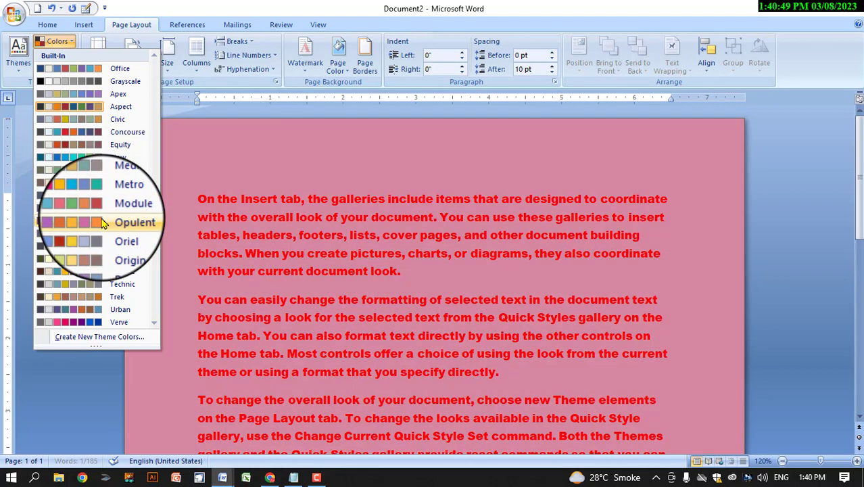
pyautogui.click(105, 222)
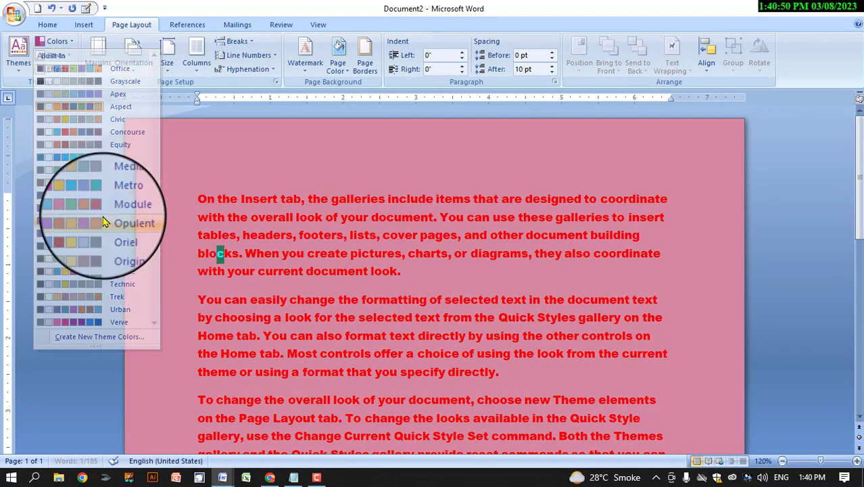
# - Apply the Aspect theme fonts to the document
pyautogui.click(55, 55)
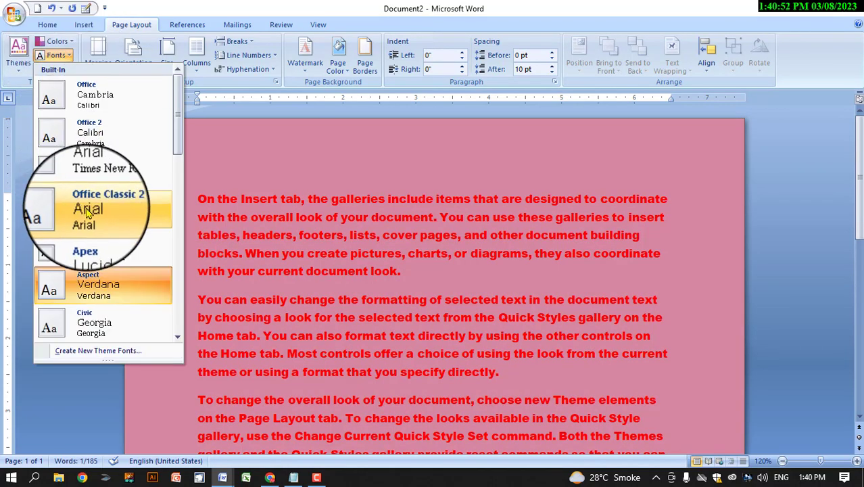
pyautogui.click(113, 288)
pyautogui.click(337, 278)
# - Select all of the sample text and apply the Office Classic 2 theme fonts
pyautogui.moveTo(201, 205); pyautogui.dragTo(417, 474)
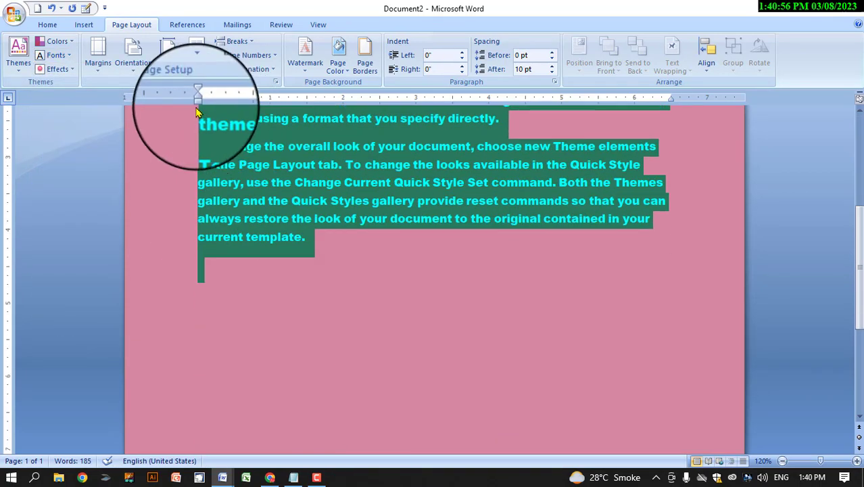
pyautogui.click(56, 55)
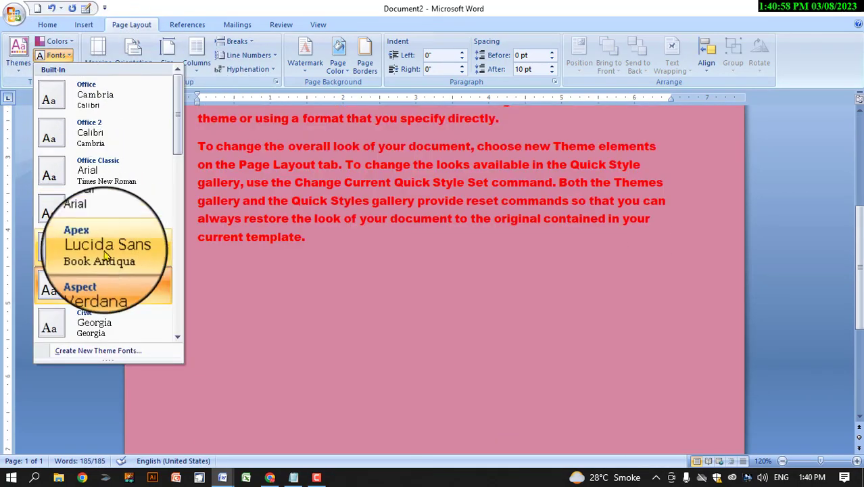
pyautogui.click(147, 220)
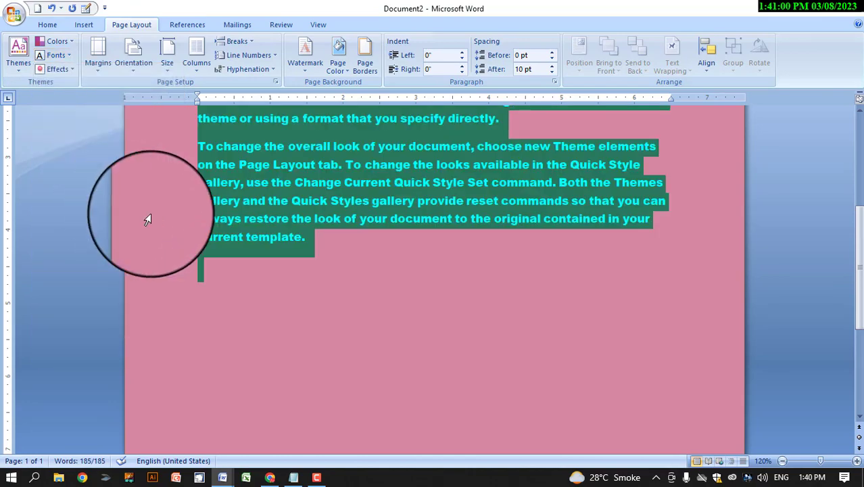
pyautogui.scroll(4, 338, 196)
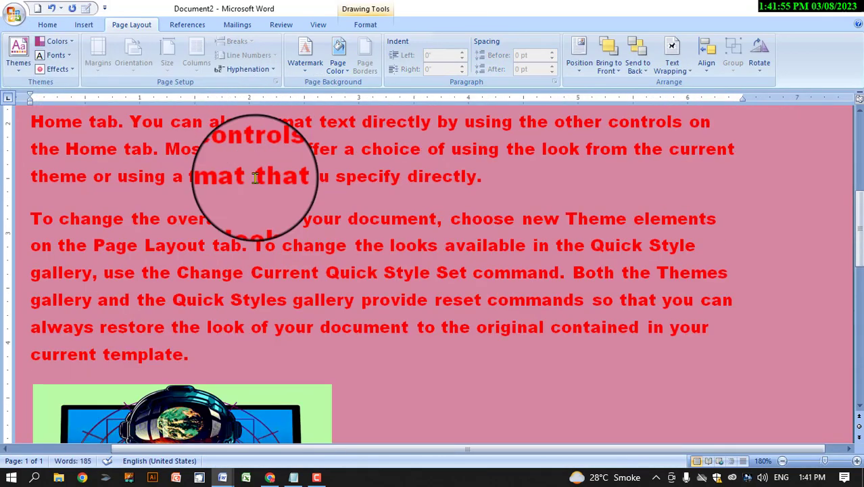
# - Close the themed sample-text document without saving its changes
pyautogui.scroll(5, 255, 178)
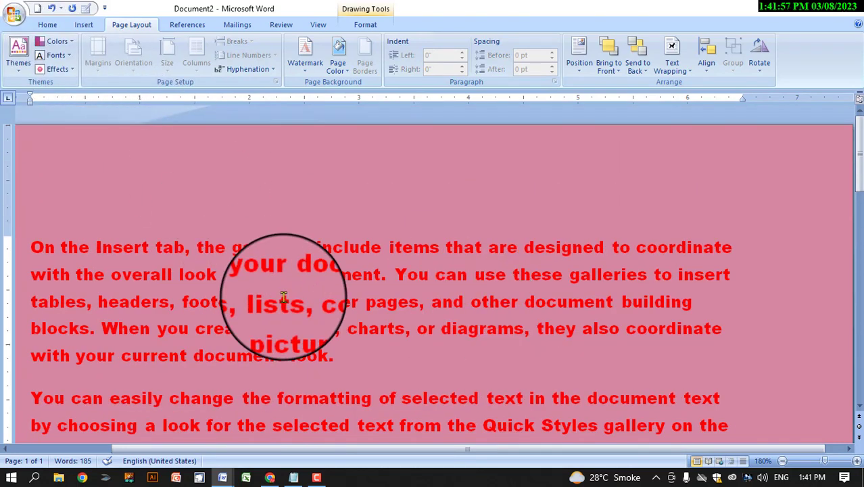
pyautogui.click(284, 298)
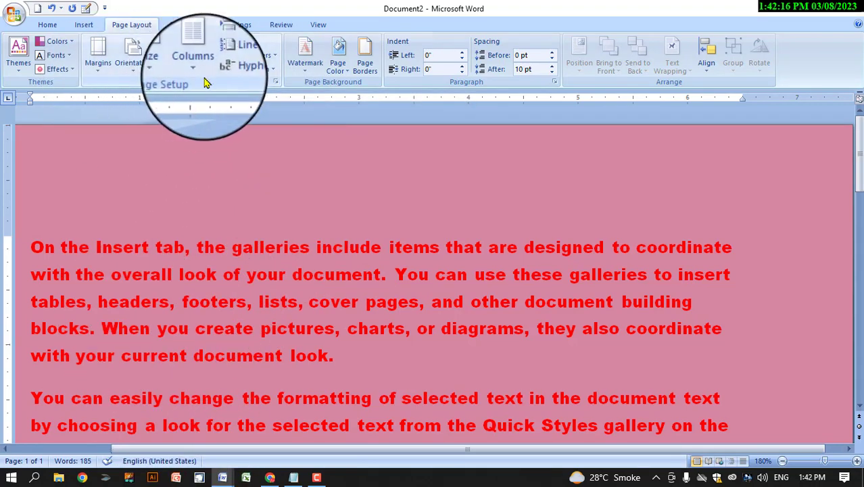
pyautogui.click(15, 14)
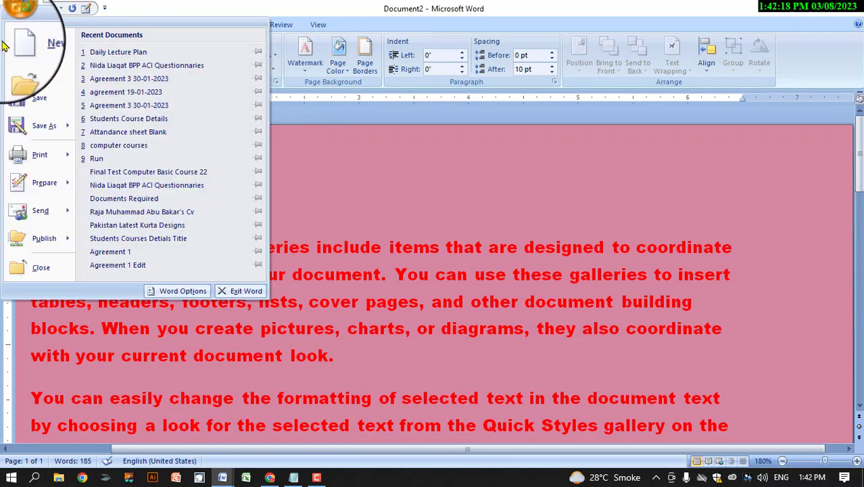
pyautogui.click(37, 267)
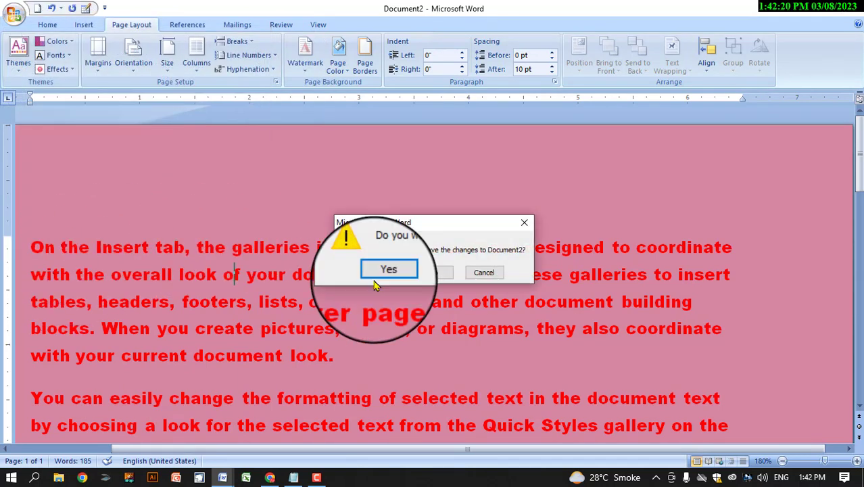
pyautogui.click(436, 274)
# - Create another new blank document from the Daily Lecture Plan window
pyautogui.click(15, 14)
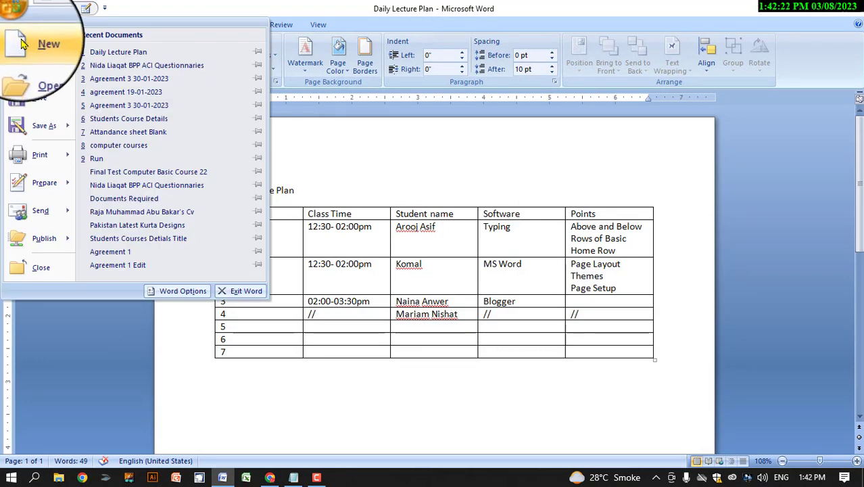
pyautogui.click(42, 42)
pyautogui.doubleClick(233, 135)
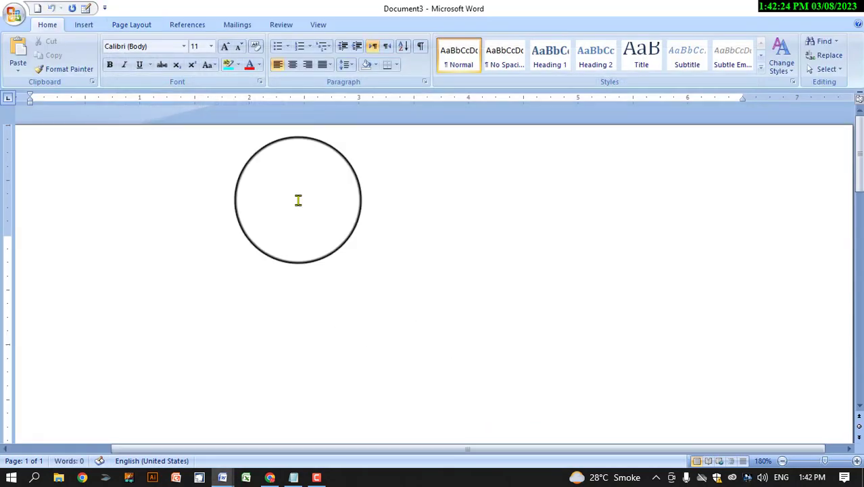
# - Reduce the zoom to 130% and examine the blank page from its upper edge to its lower edge
pyautogui.click(784, 463)
pyautogui.click(784, 463)
pyautogui.click(783, 462)
pyautogui.click(784, 463)
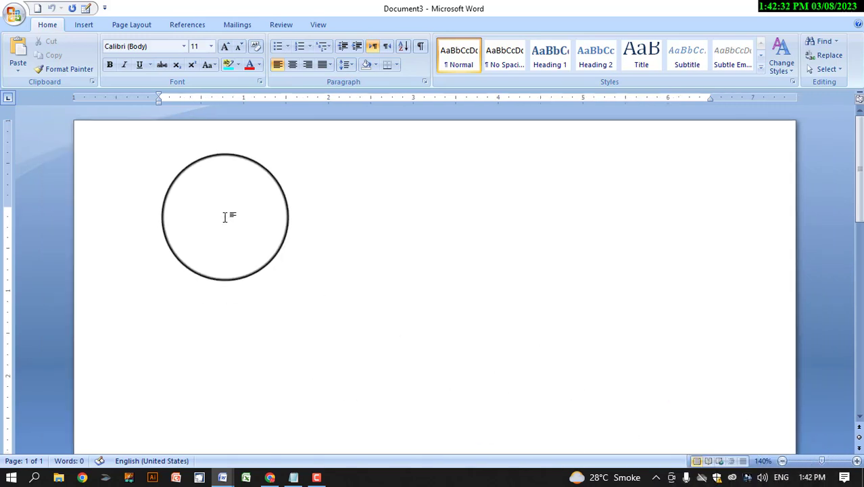
pyautogui.click(132, 25)
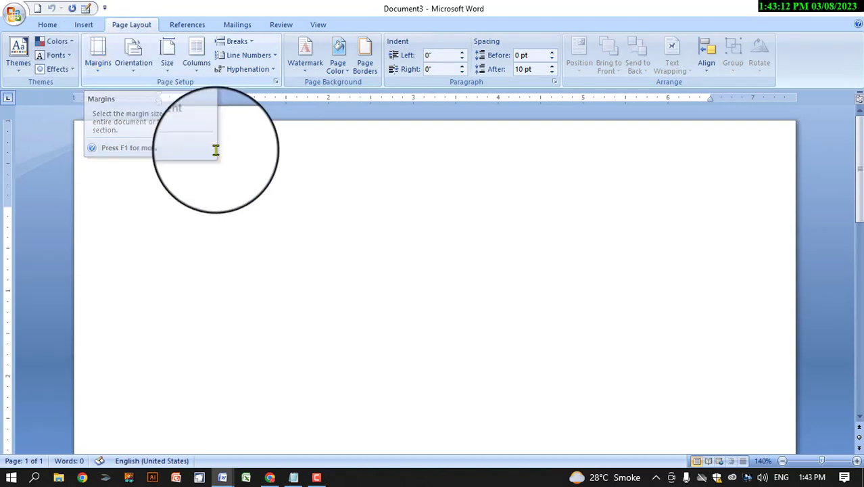
pyautogui.scroll(-1, 550, 213)
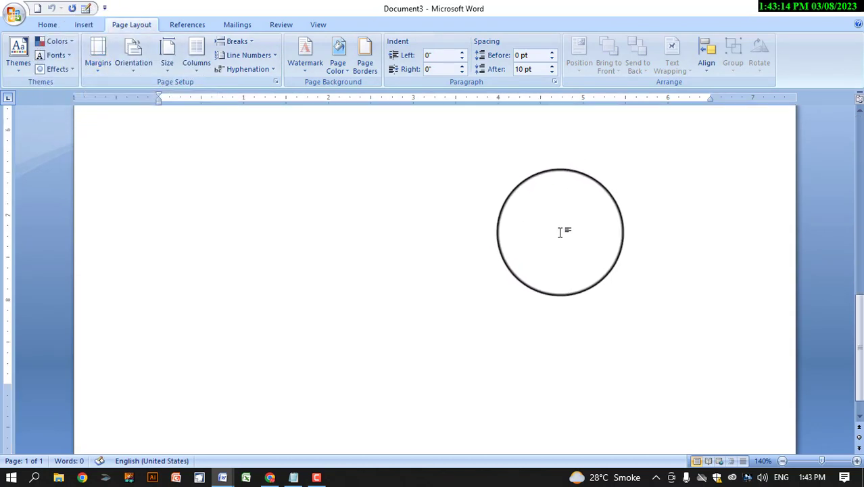
pyautogui.click(783, 462)
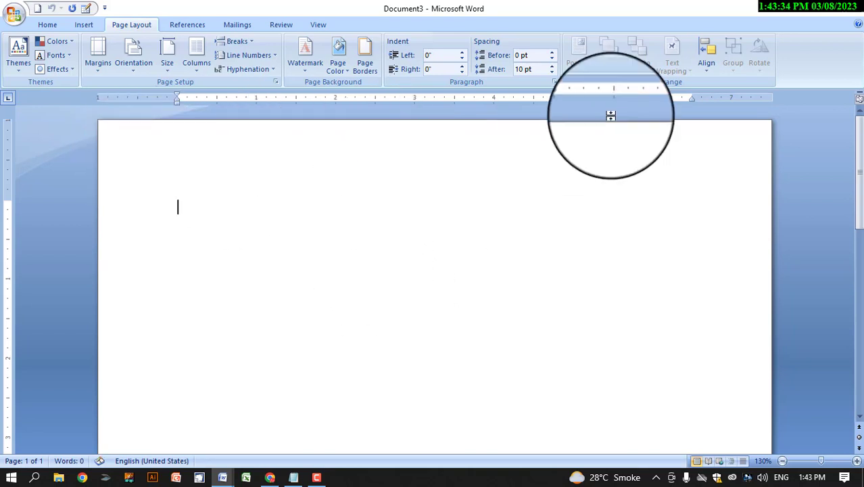
pyautogui.scroll(-10, 722, 267)
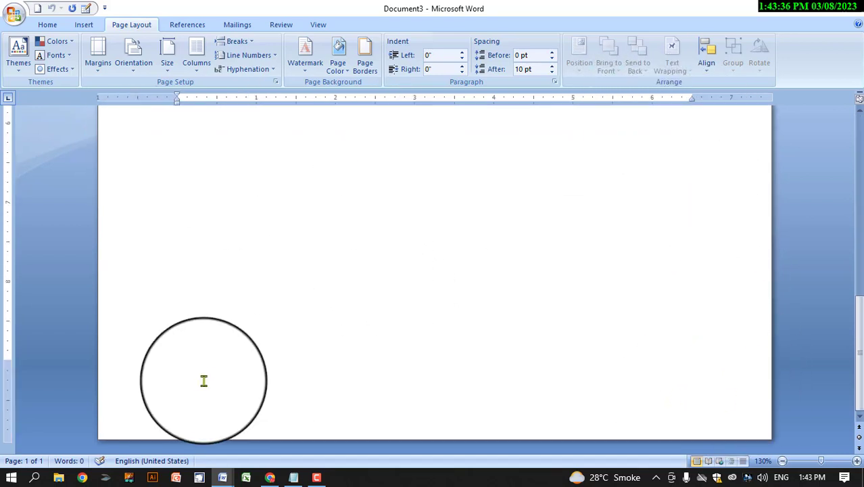
pyautogui.scroll(4, 203, 378)
pyautogui.scroll(5, 194, 278)
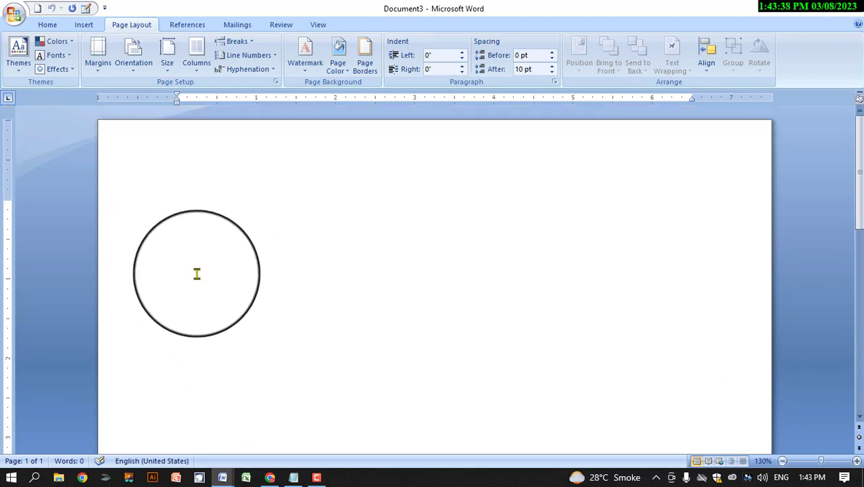
# - Apply the Normal margins and fill about three lines of the page with repeated w characters
pyautogui.click(99, 71)
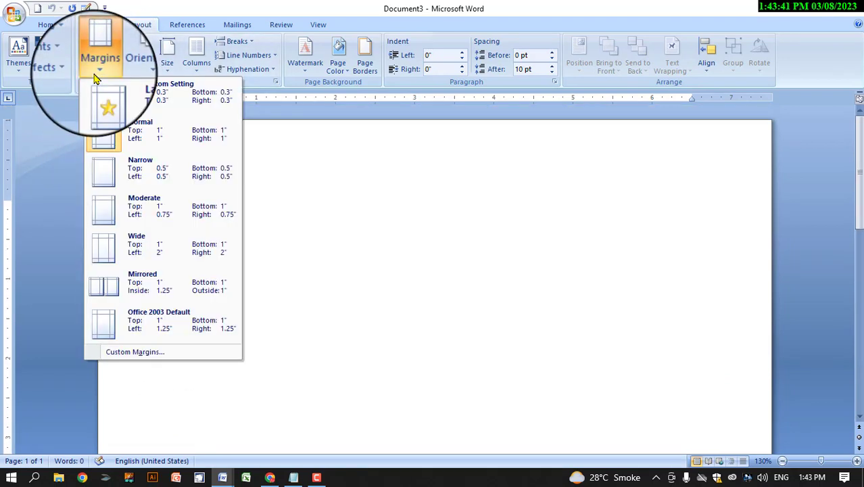
pyautogui.click(155, 132)
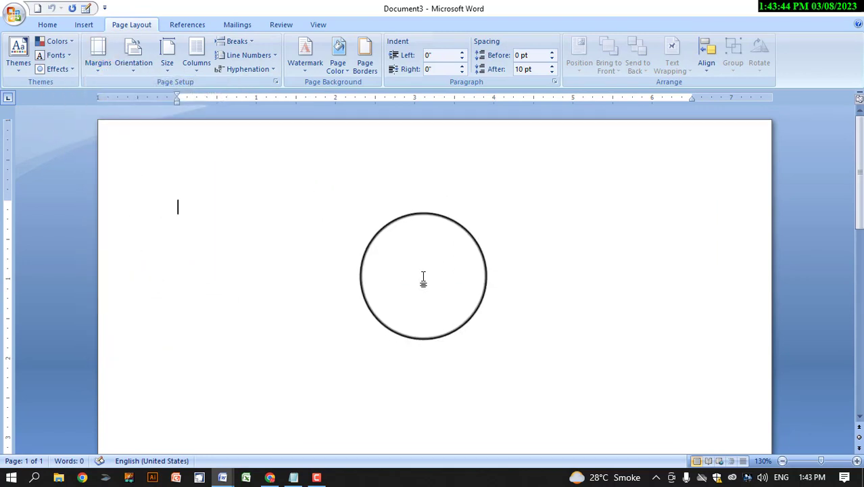
pyautogui.write('wwwwwwwwwwwwwwwwwwwwwwwwwwwwwwwwwwwwwwwww')
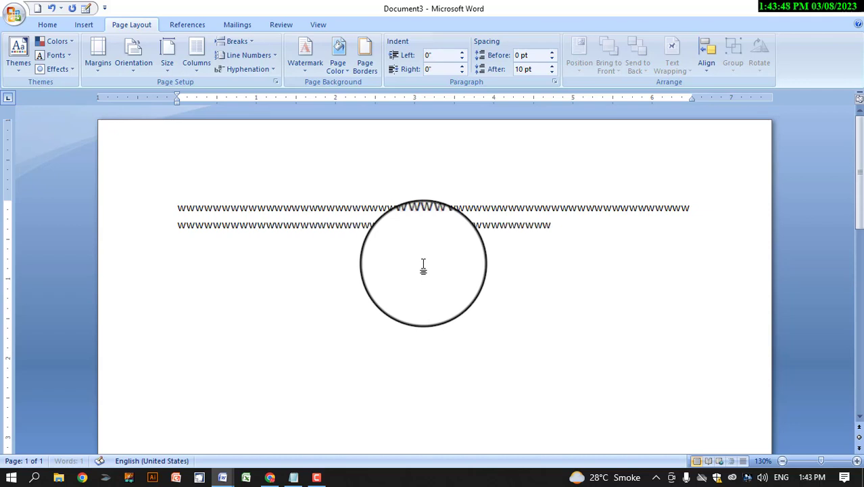
pyautogui.write('wwwwwwwwwwwwwwwwwwwwwwwwwwwwwwwwwwwww')
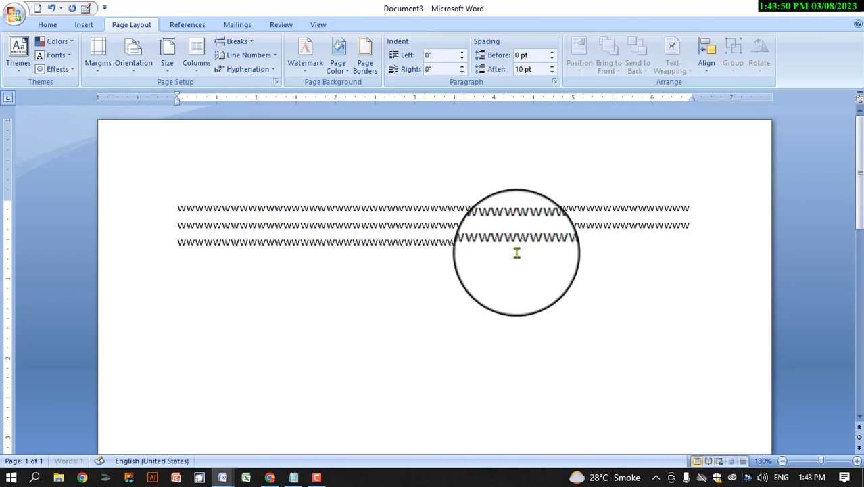
pyautogui.write('wwwwwwwwwwqwwwwwww')
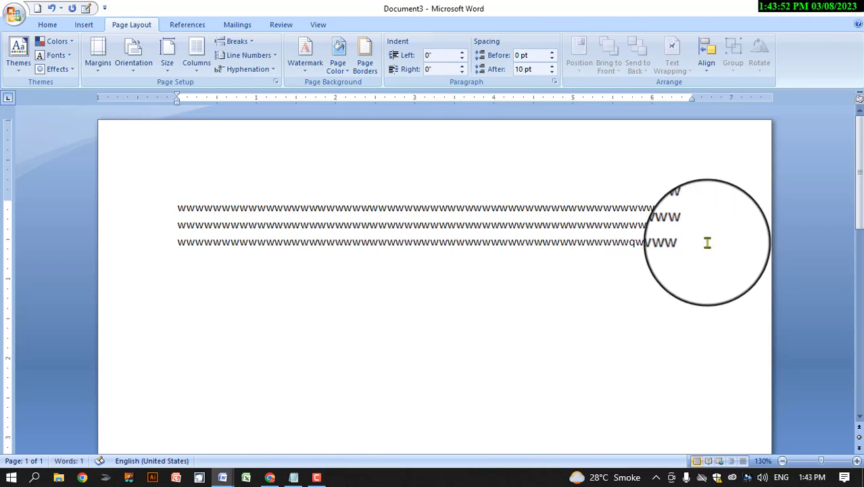
# - Copy all of the filler text and paste it repeatedly below until it runs past the first page
pyautogui.hotkey('ctrl', 'a')
pyautogui.rightClick(363, 251)
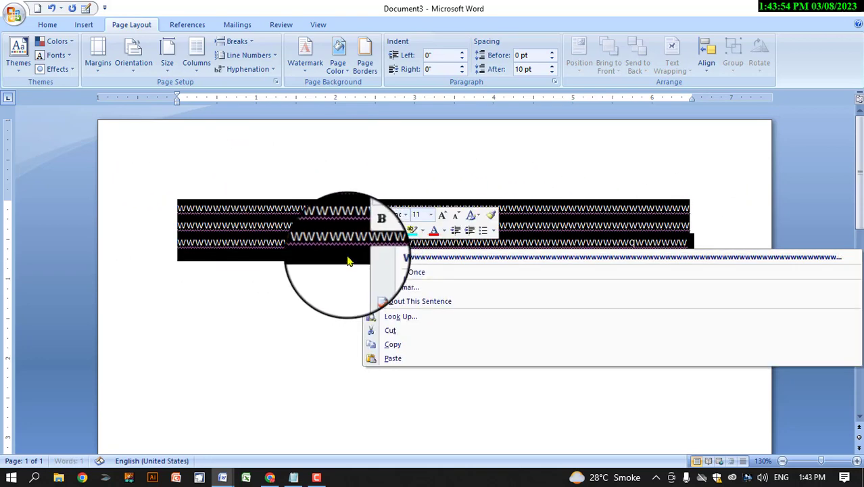
pyautogui.click(418, 347)
pyautogui.click(695, 244)
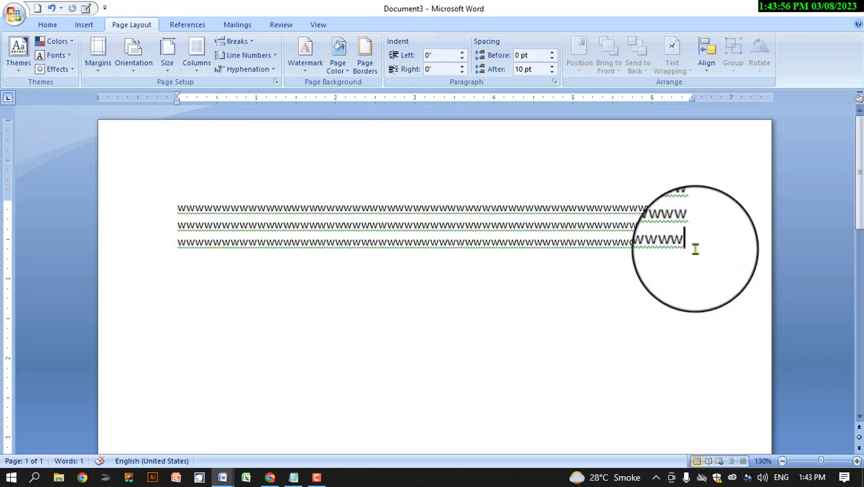
pyautogui.hotkey('ctrl', 'v')
pyautogui.hotkey('ctrl', 'v')
pyautogui.hotkey('ctrl', 'v')
pyautogui.hotkey('ctrl', 'v')
pyautogui.hotkey('ctrl', 'v')
pyautogui.hotkey('ctrl', 'v')
pyautogui.hotkey('ctrl', 'v')
pyautogui.hotkey('ctrl', 'v')
pyautogui.hotkey('ctrl', 'v')
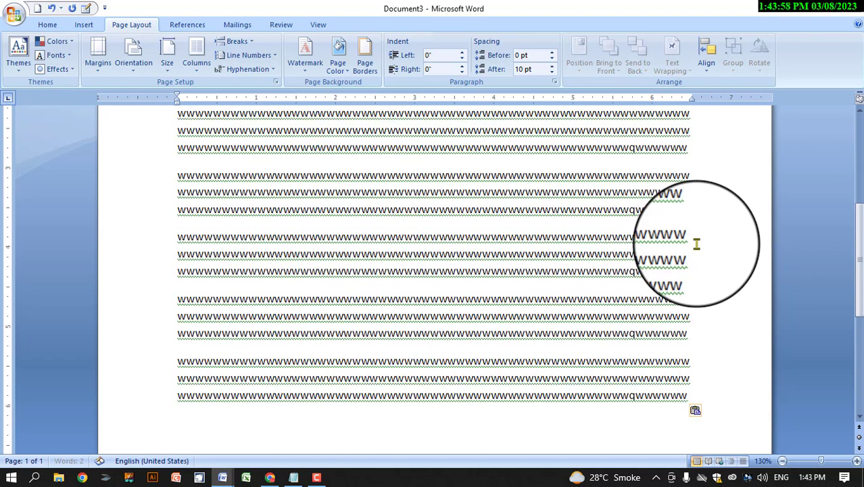
pyautogui.hotkey('ctrl', 'v')
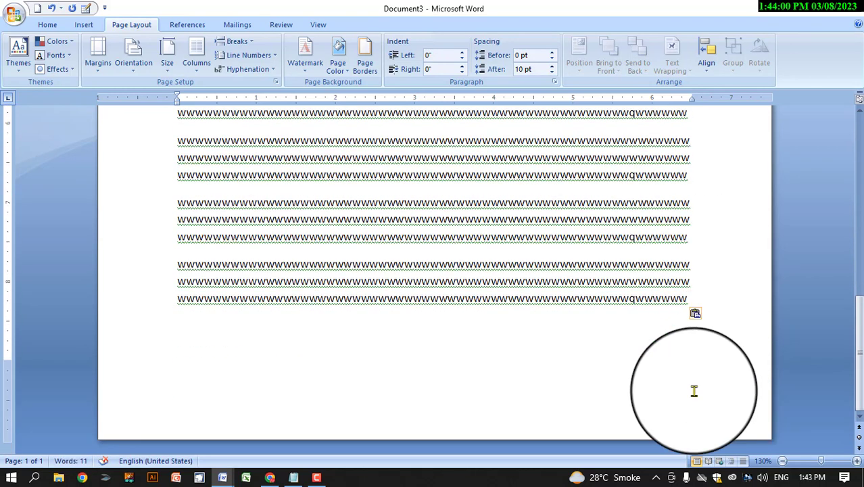
pyautogui.hotkey('ctrl', 'v')
# - Delete the pasted lines that spill onto the second page
pyautogui.moveTo(682, 397); pyautogui.dragTo(166, 375)
pyautogui.press('Delete')
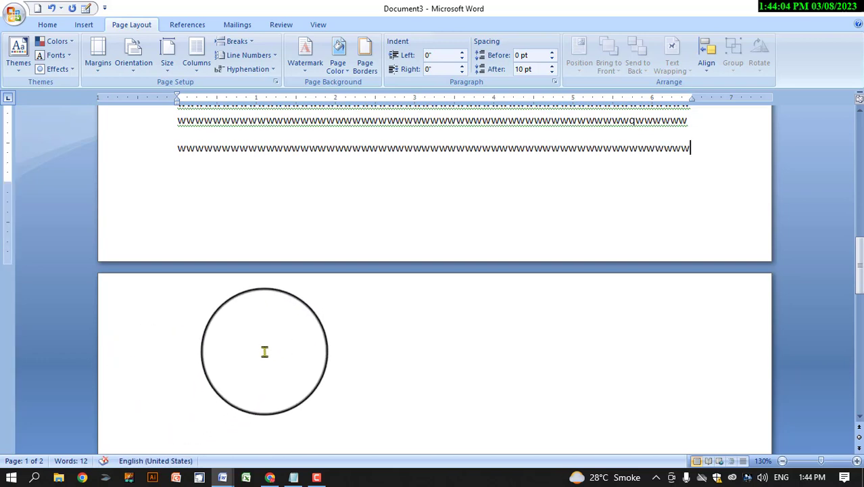
pyautogui.scroll(15, 385, 264)
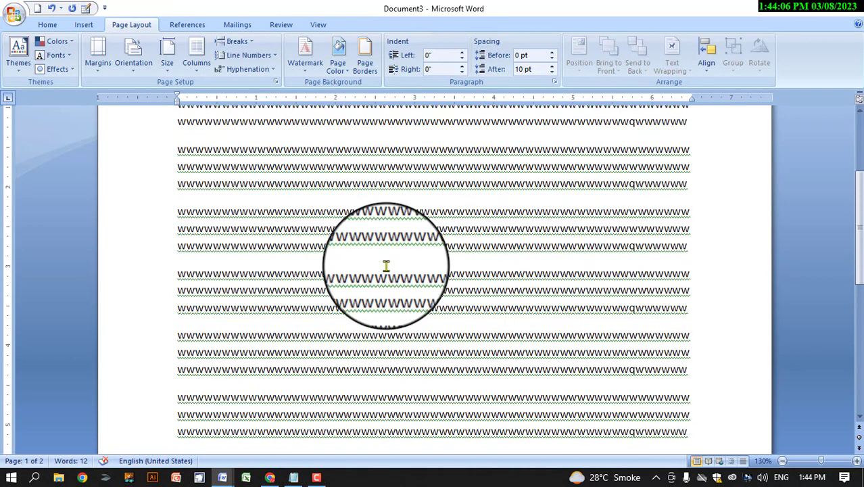
# - Apply the Narrow margins, 0.5" on every side, to the filler-text document
pyautogui.click(782, 460)
pyautogui.click(782, 461)
pyautogui.click(783, 460)
pyautogui.click(783, 461)
pyautogui.click(783, 461)
pyautogui.click(782, 461)
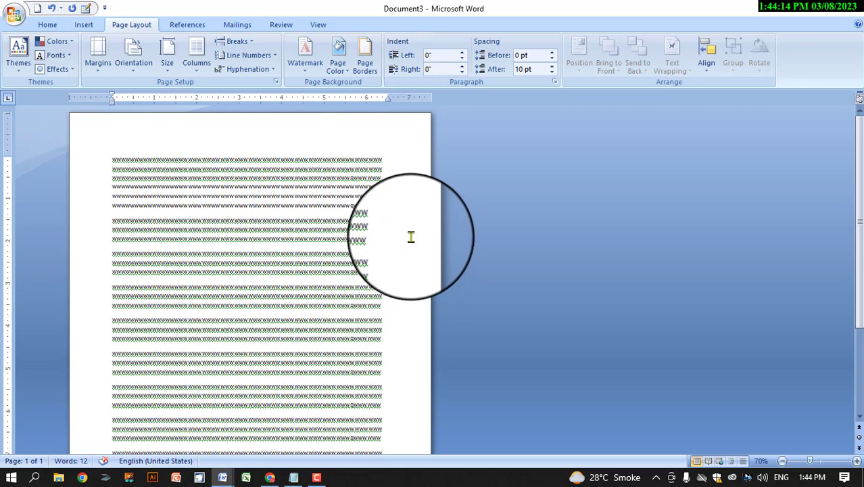
pyautogui.click(94, 76)
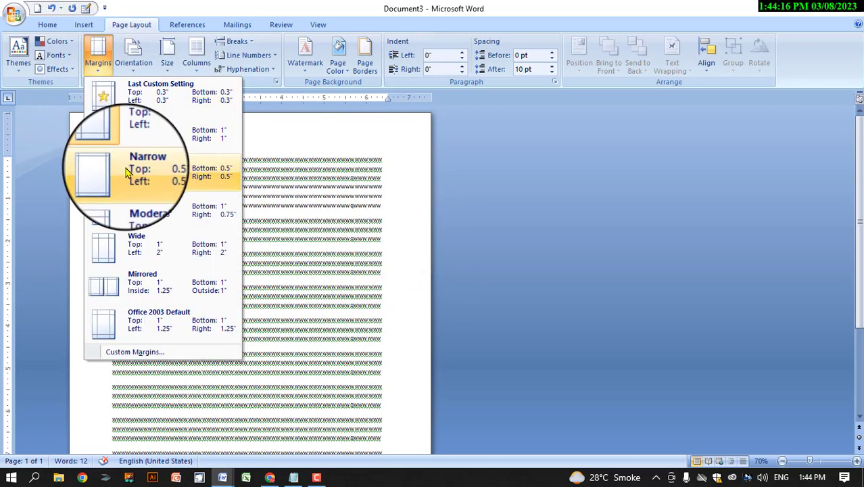
pyautogui.click(161, 175)
pyautogui.scroll(3, 186, 210)
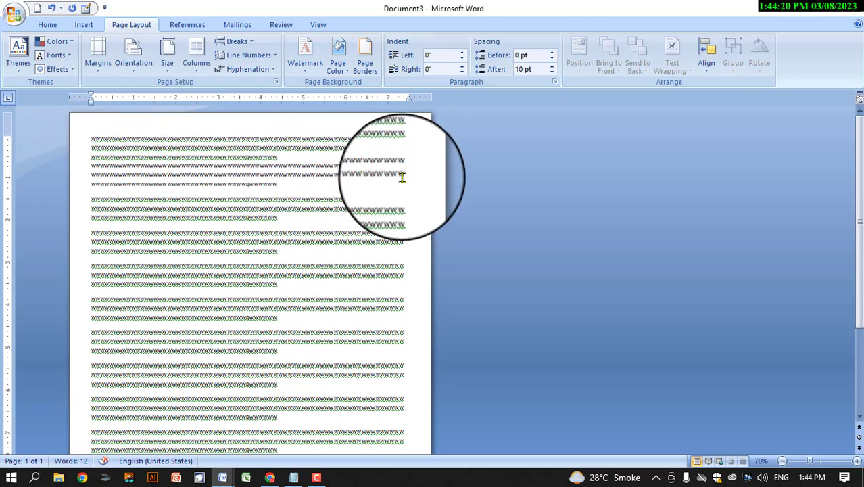
# - Try to paste the copied filler text again after the document's last line
pyautogui.scroll(-2, 201, 130)
pyautogui.scroll(-2, 203, 135)
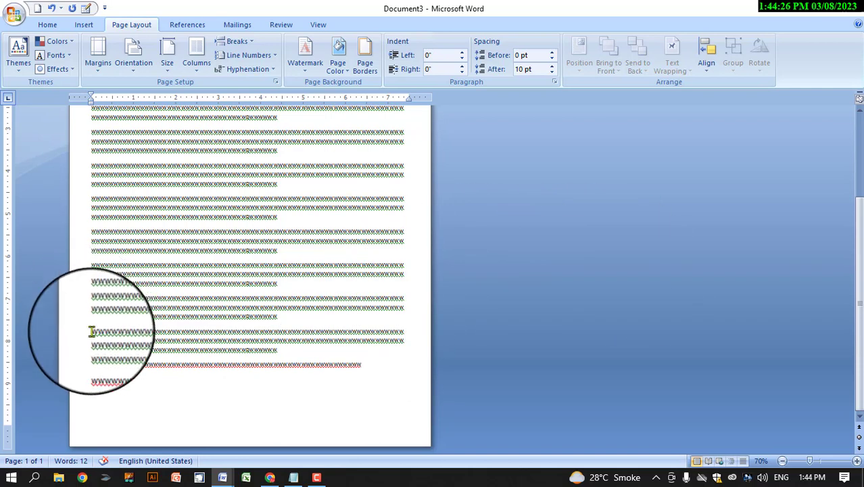
pyautogui.scroll(2, 432, 364)
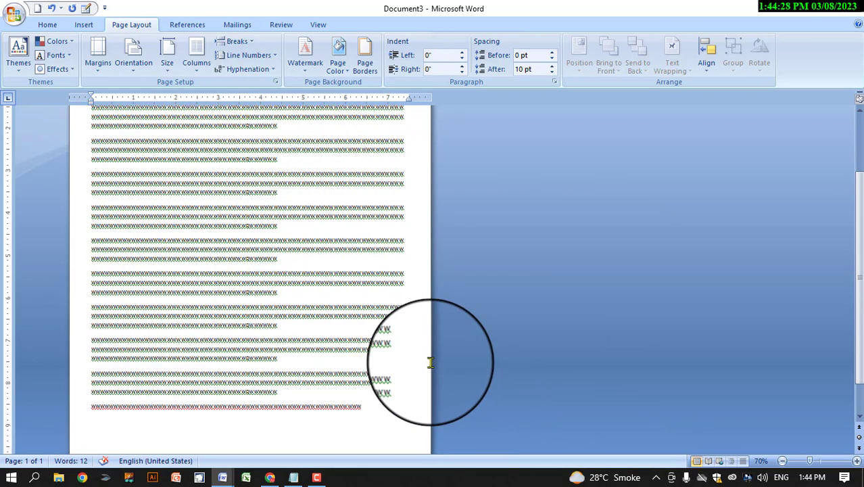
pyautogui.scroll(-2, 432, 364)
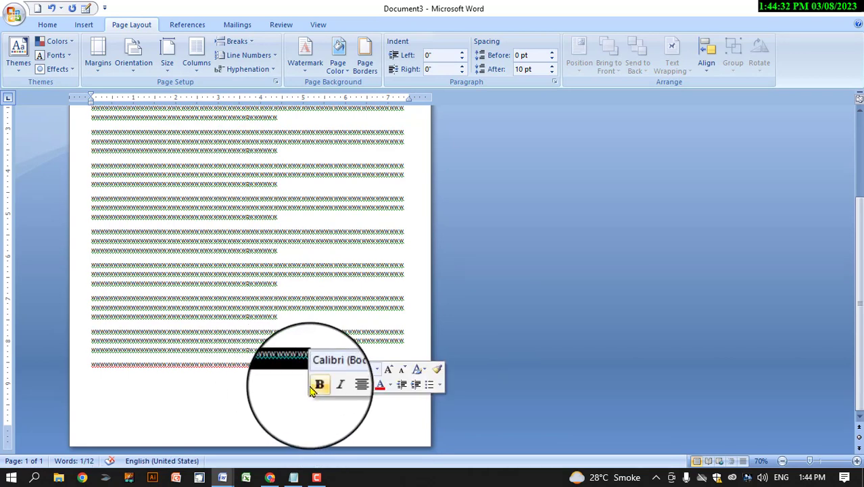
pyautogui.click(242, 363)
pyautogui.click(375, 366)
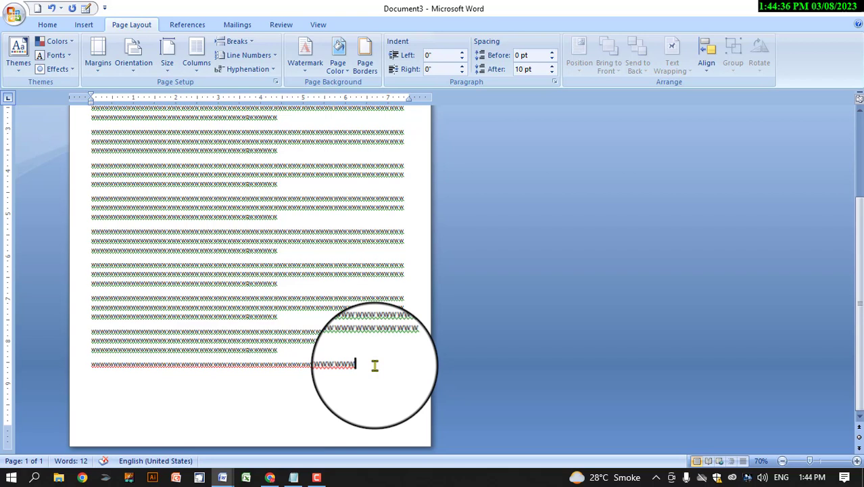
pyautogui.hotkey('ctrl', 'v')
pyautogui.hotkey('ctrl', 'v')
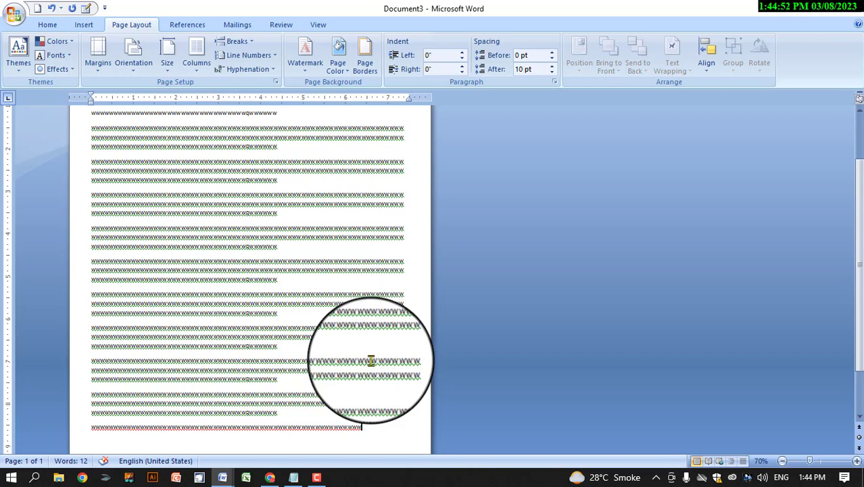
# - Add the lines "dfsdfsd", "fsdf" and "sdfsdf" below the last line of w characters
pyautogui.scroll(-3, 371, 361)
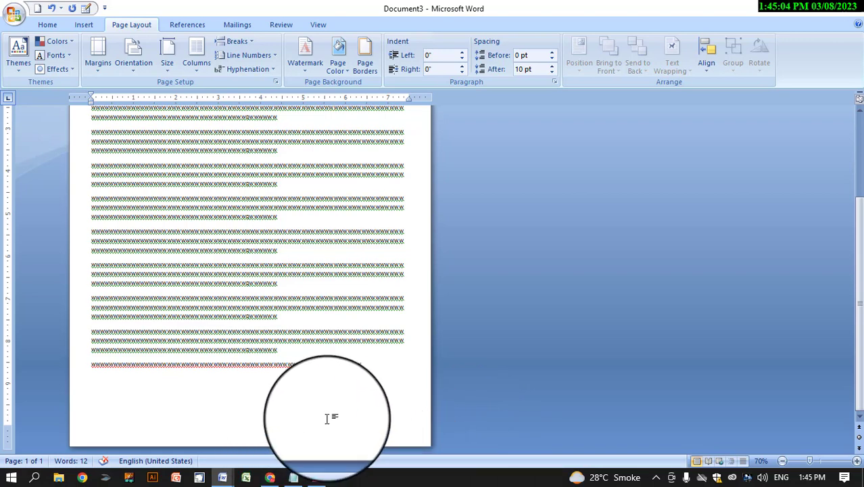
pyautogui.scroll(2, 401, 257)
pyautogui.scroll(2, 401, 257)
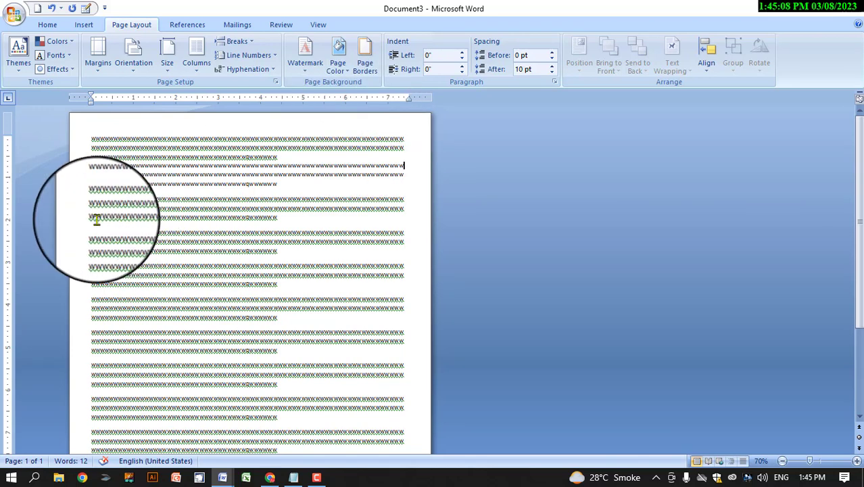
pyautogui.scroll(-5, 115, 245)
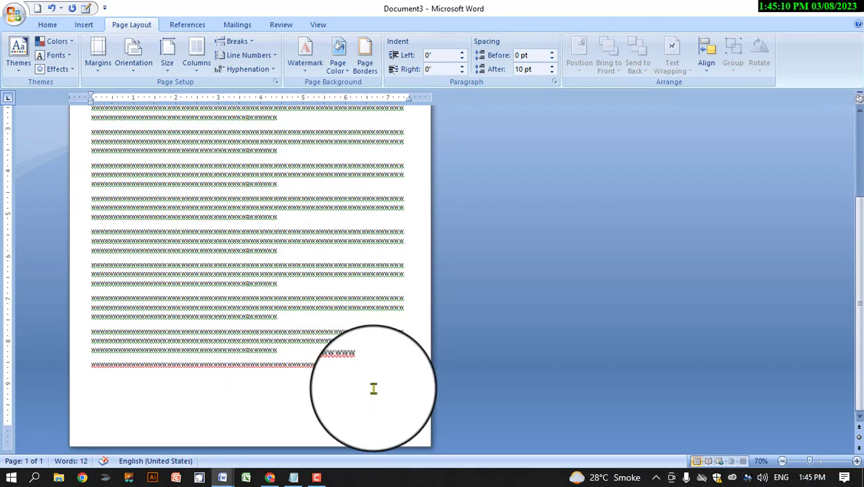
pyautogui.click(382, 364)
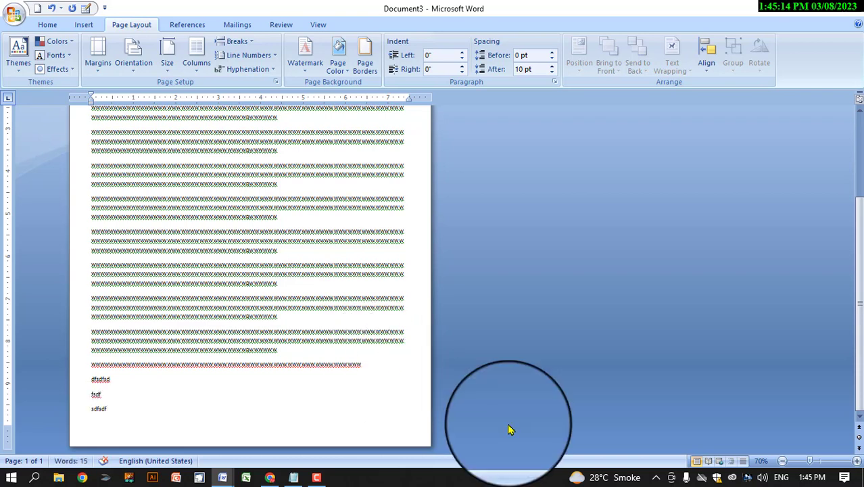
pyautogui.scroll(5, 352, 333)
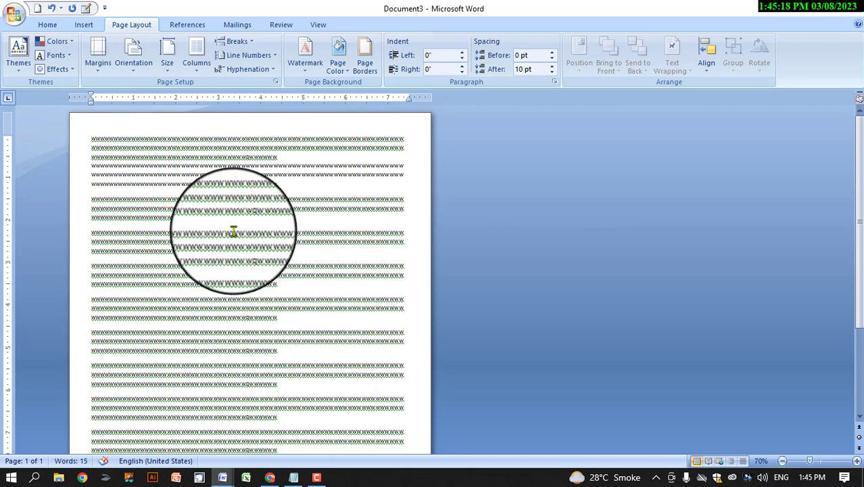
# - Set custom margins of 0.4" for the top, bottom, left and right of the whole document
pyautogui.click(98, 57)
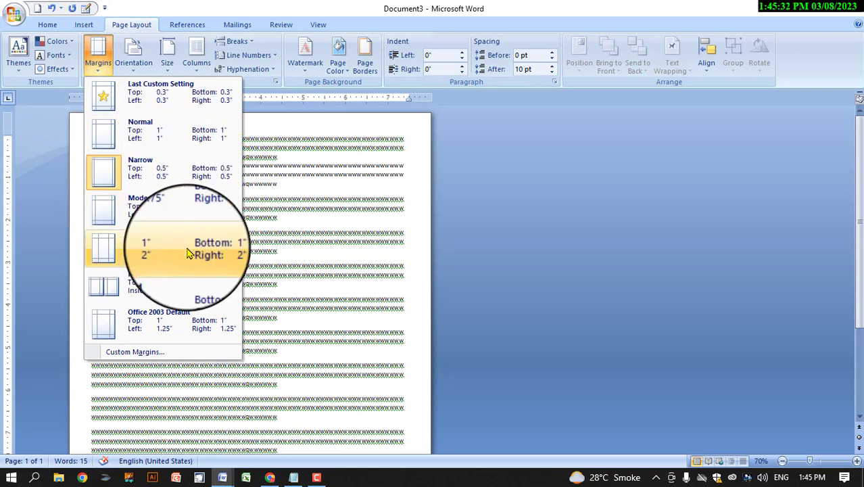
pyautogui.click(170, 353)
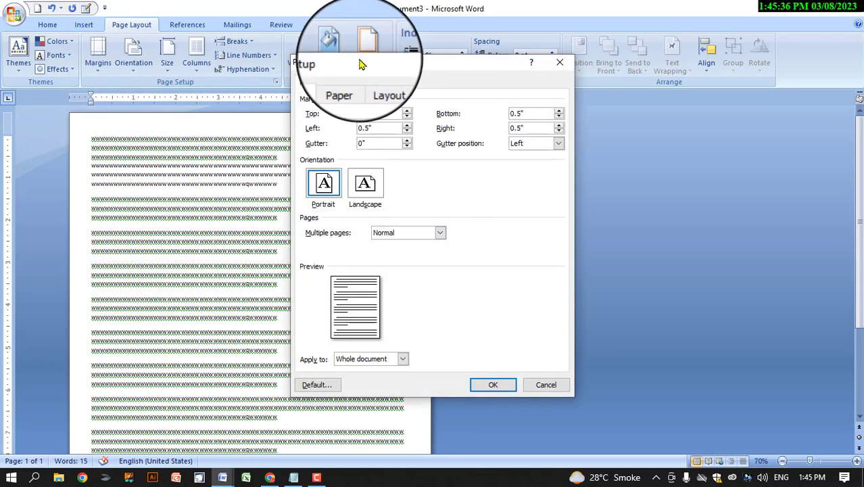
pyautogui.moveTo(358, 62); pyautogui.dragTo(460, 67)
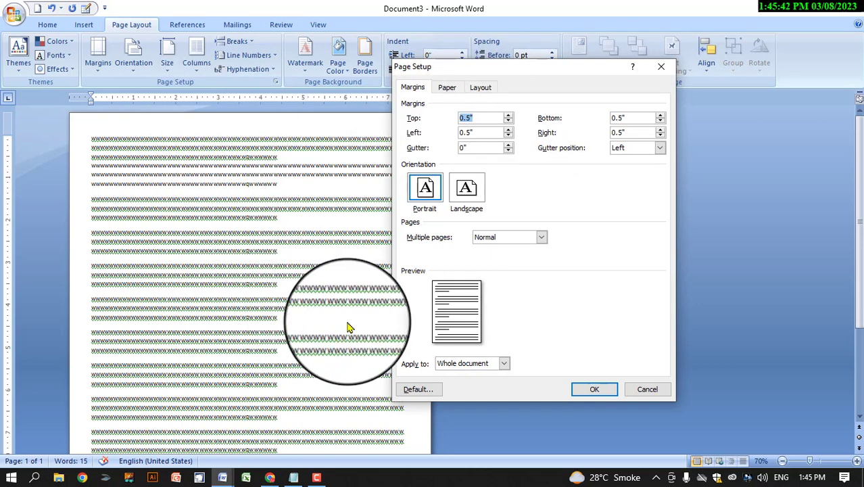
pyautogui.click(509, 122)
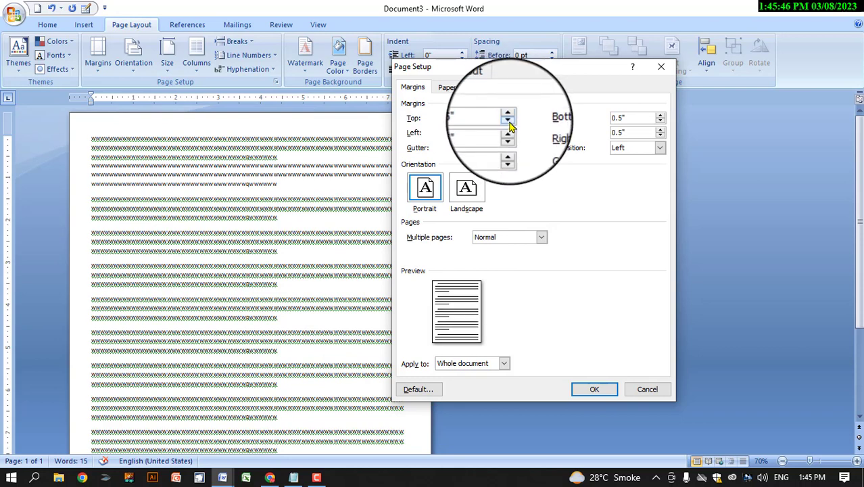
pyautogui.click(509, 122)
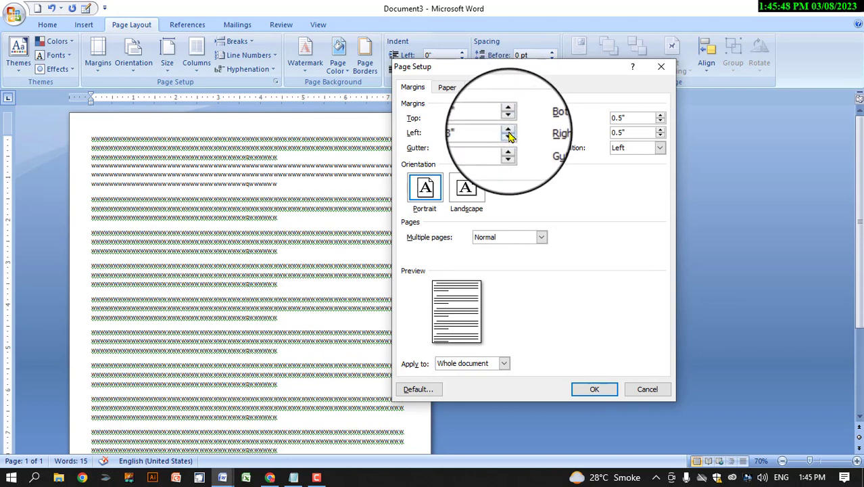
pyautogui.click(510, 131)
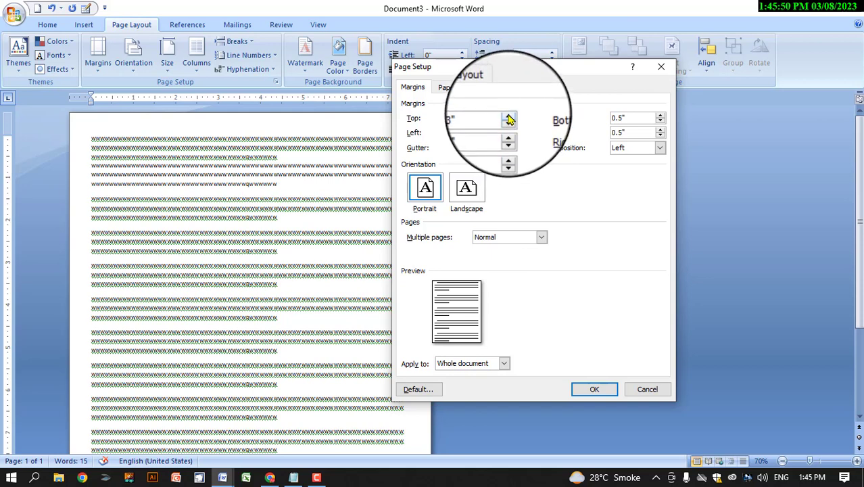
pyautogui.click(662, 118)
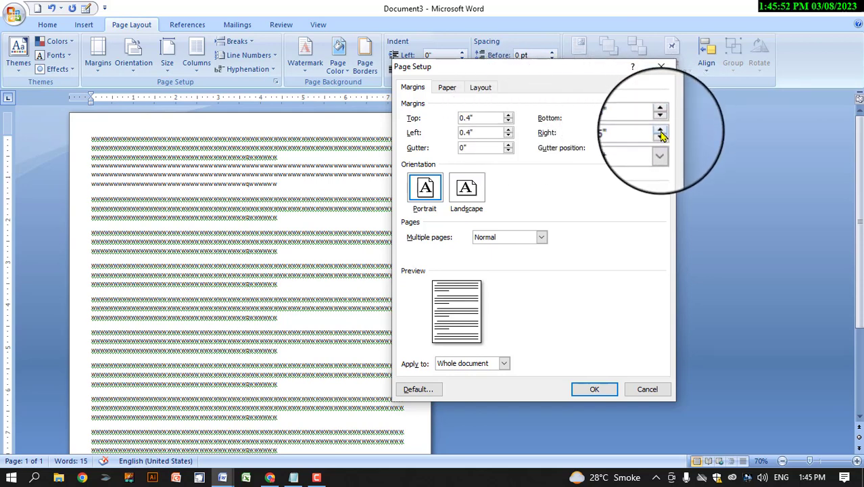
pyautogui.click(661, 118)
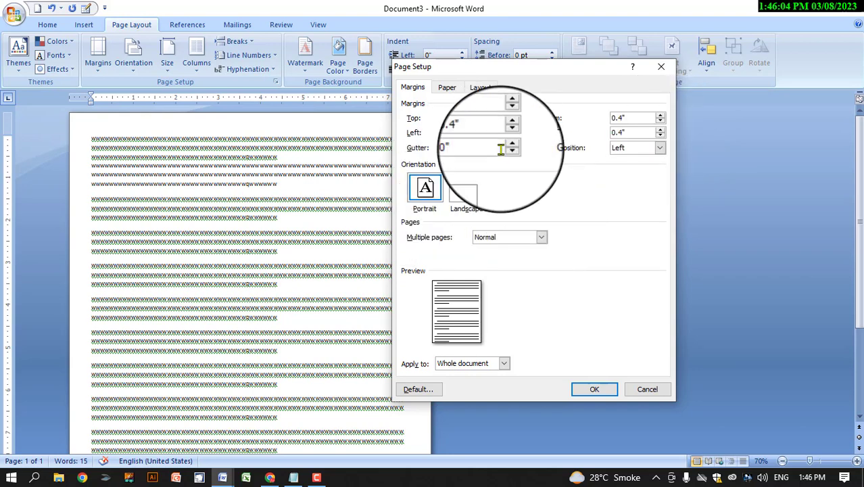
pyautogui.click(592, 391)
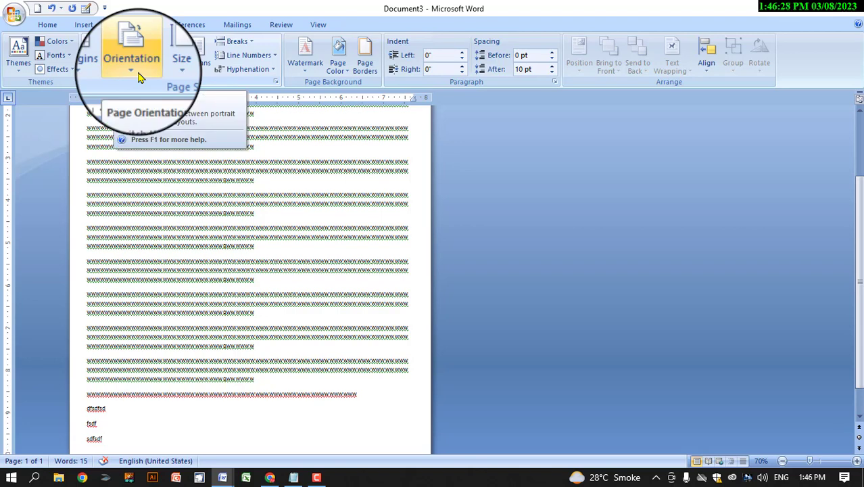
# - Open the custom margin settings, try a wider gutter, and reset the gutter to 0
pyautogui.click(98, 58)
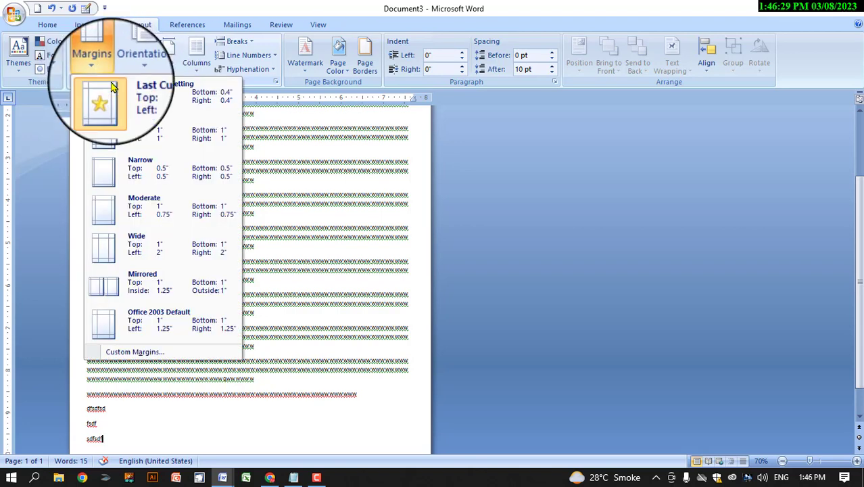
pyautogui.click(167, 355)
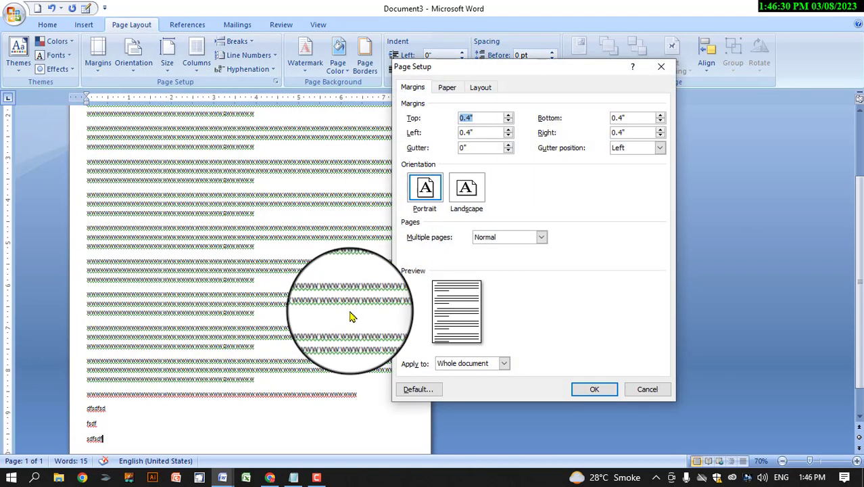
pyautogui.doubleClick(482, 147)
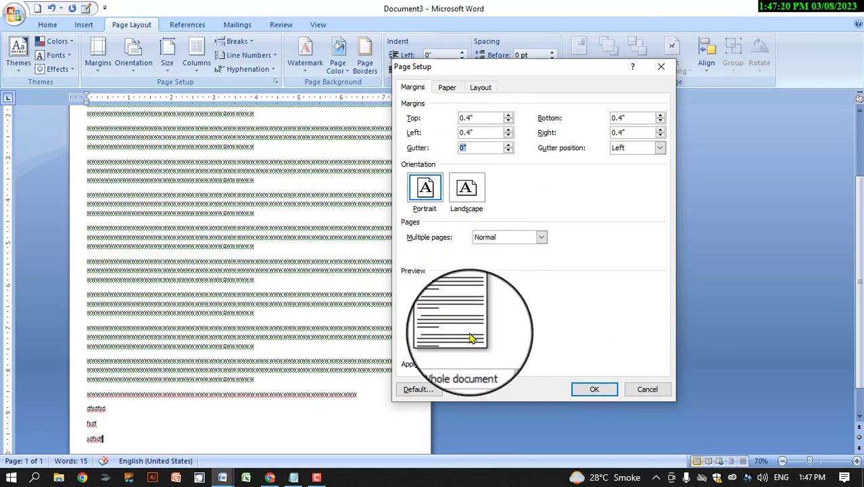
pyautogui.click(508, 145)
pyautogui.click(509, 145)
pyautogui.click(508, 146)
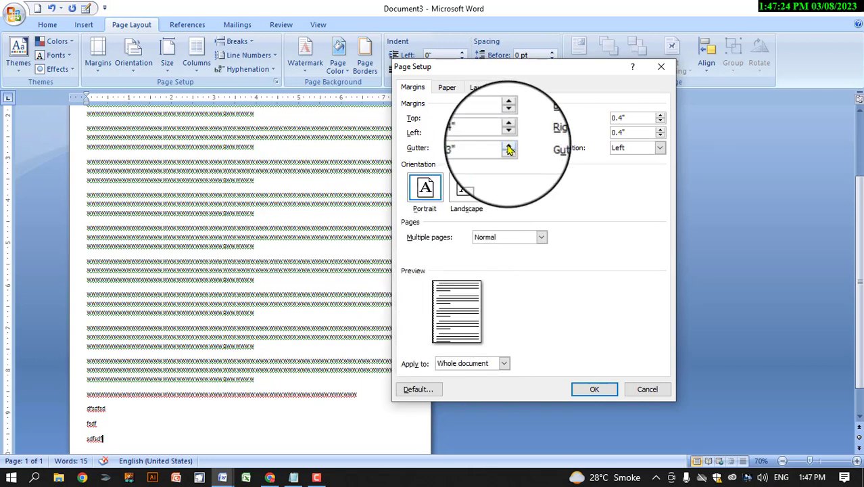
pyautogui.click(509, 146)
pyautogui.click(509, 147)
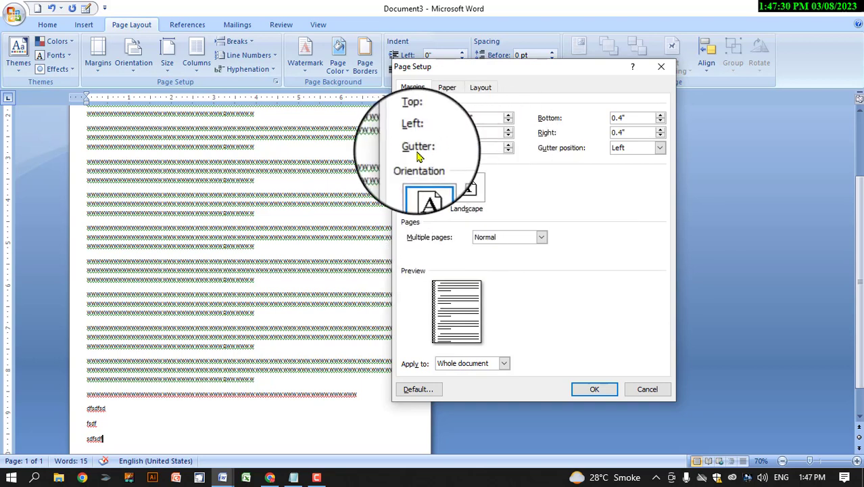
pyautogui.write('0')
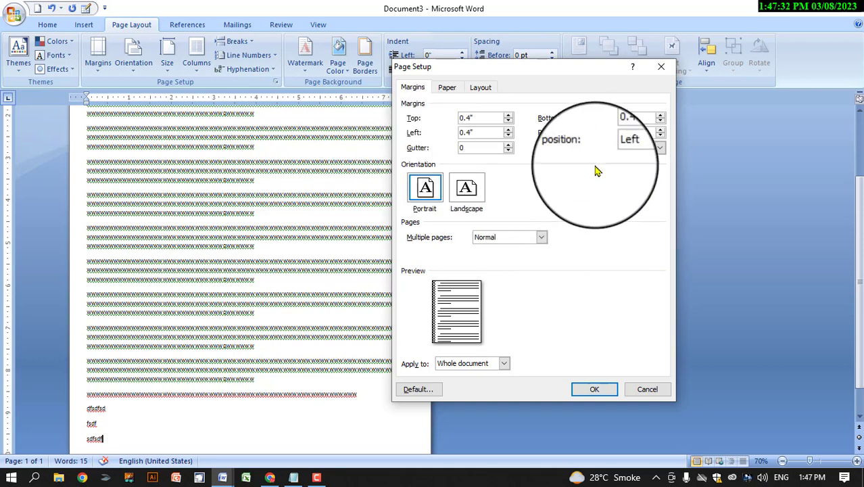
pyautogui.click(629, 134)
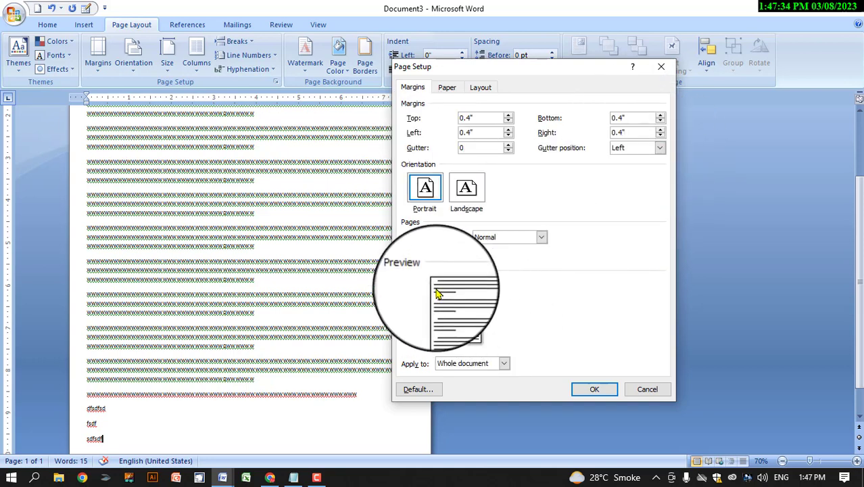
# - Set the gutter to 0.5" with its position at Left and apply it to the whole document
pyautogui.click(509, 145)
pyautogui.click(510, 146)
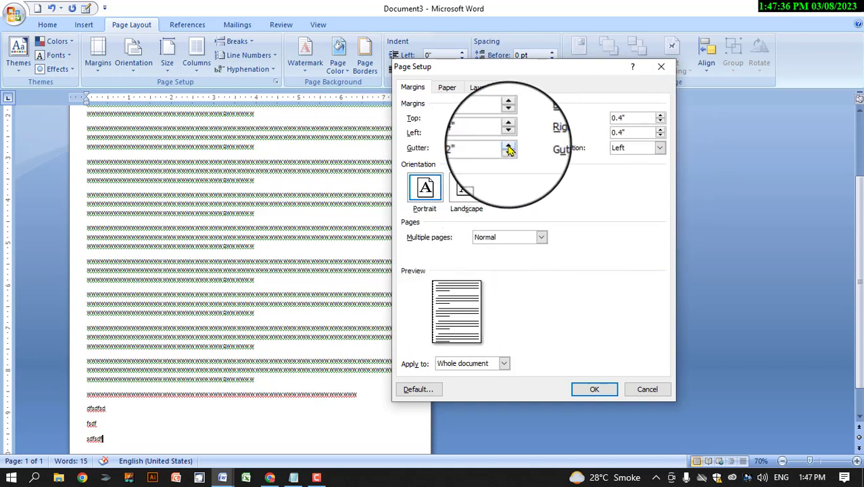
pyautogui.click(509, 145)
pyautogui.click(509, 148)
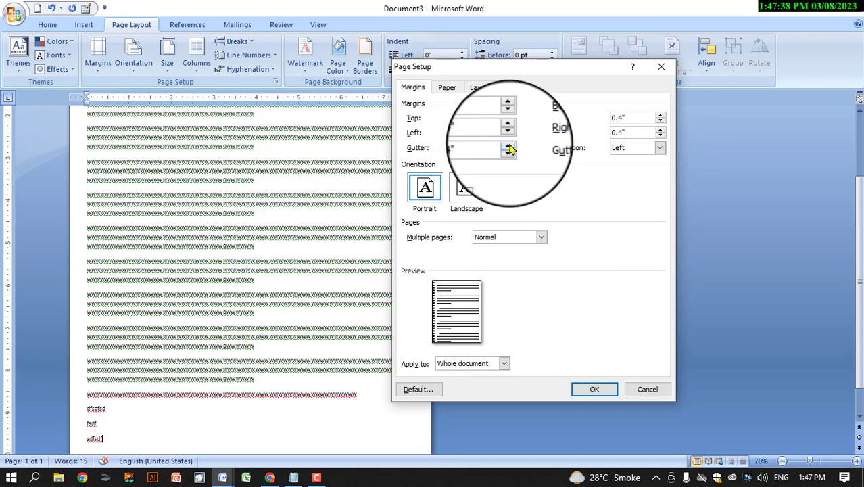
pyautogui.click(509, 148)
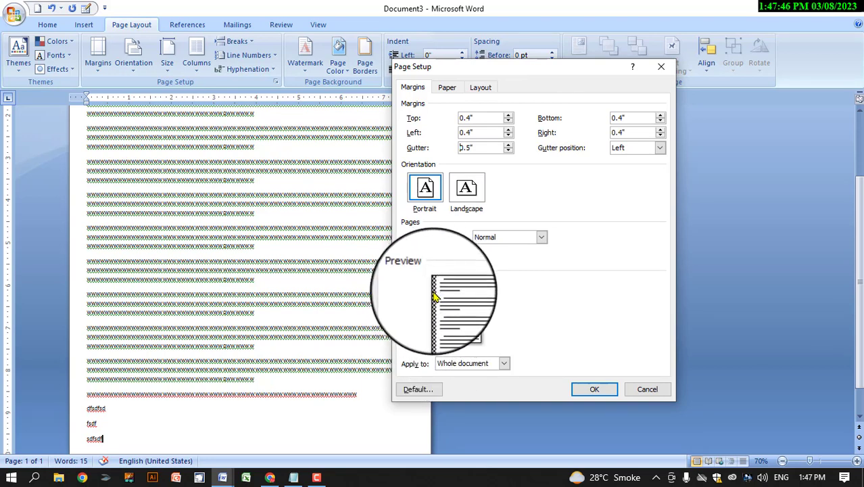
pyautogui.click(594, 389)
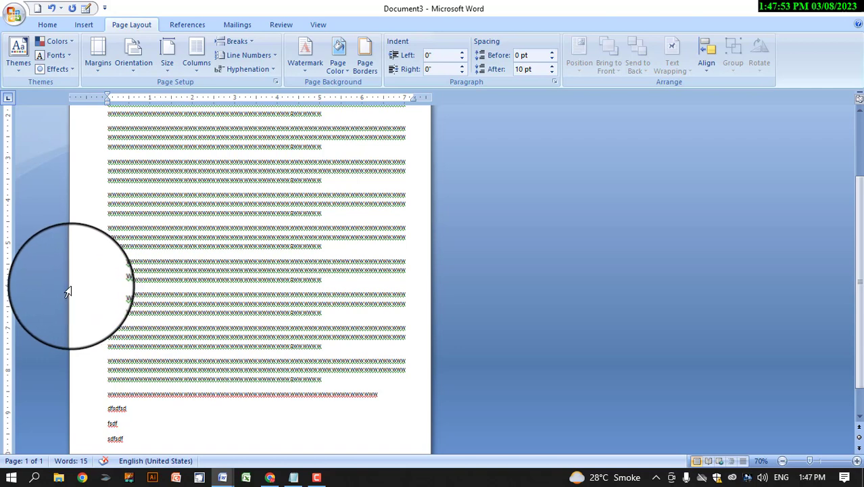
# - Try the Right and Top gutter positions in the custom margin settings and discard the change
pyautogui.click(98, 57)
pyautogui.click(135, 353)
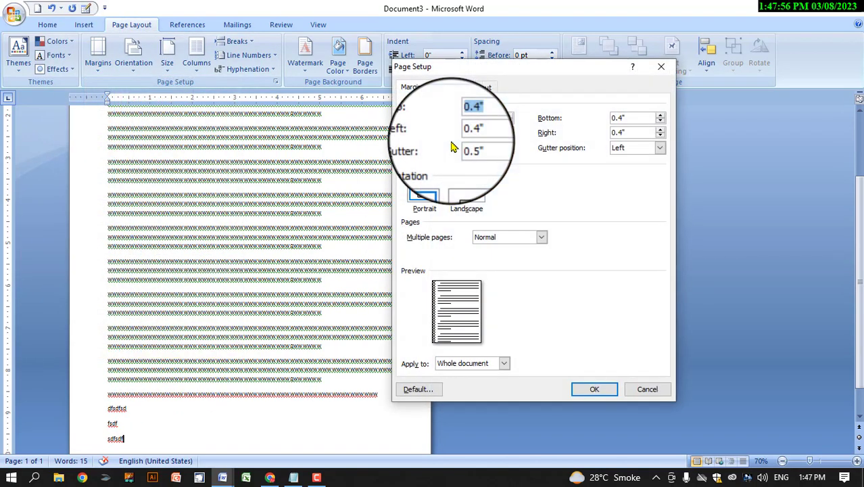
pyautogui.doubleClick(462, 148)
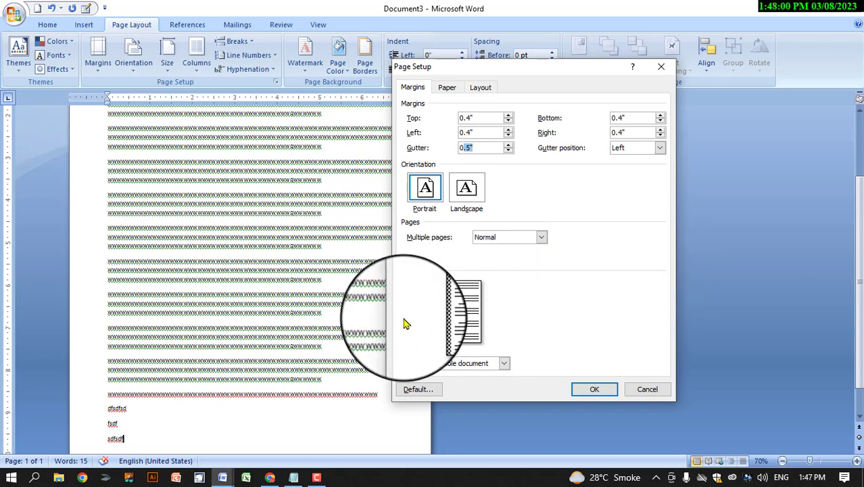
pyautogui.click(659, 149)
pyautogui.click(661, 149)
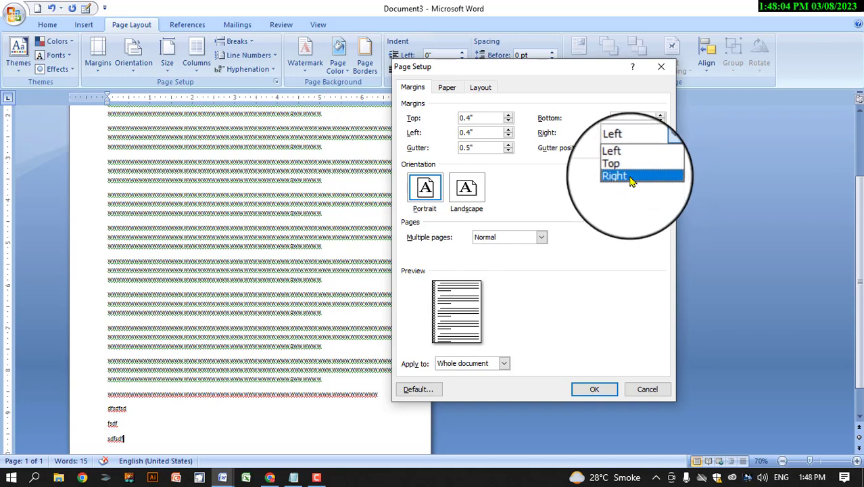
pyautogui.click(631, 179)
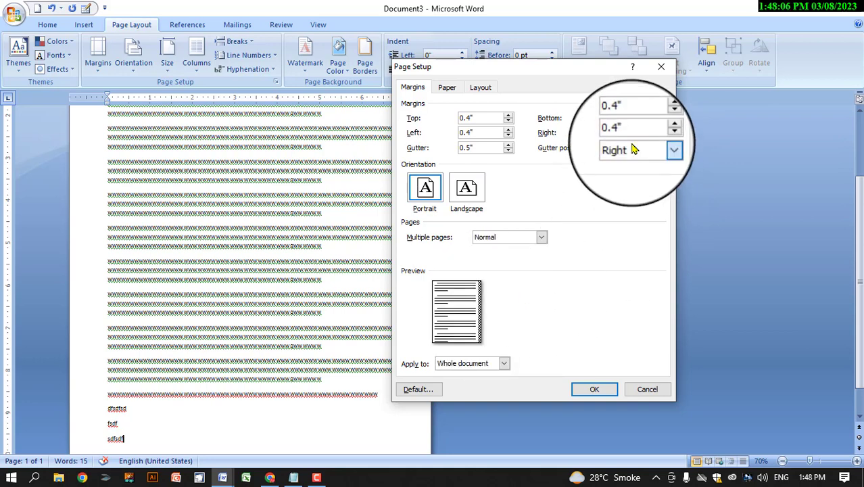
pyautogui.click(634, 149)
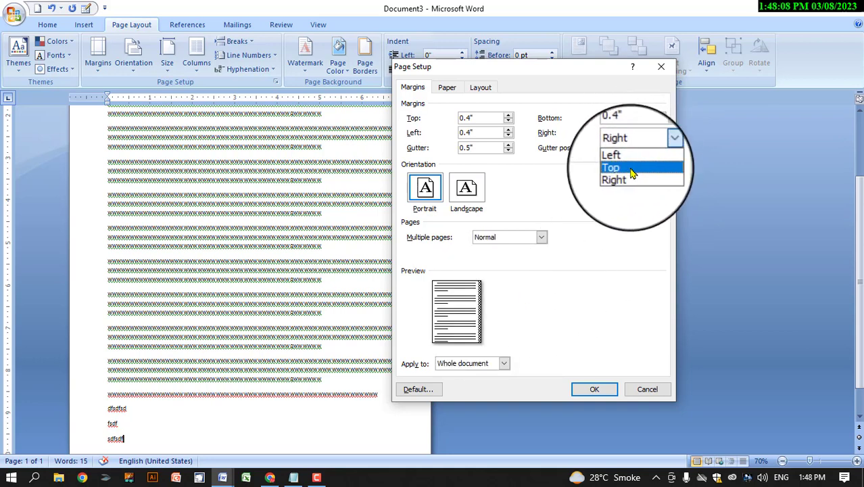
pyautogui.click(631, 171)
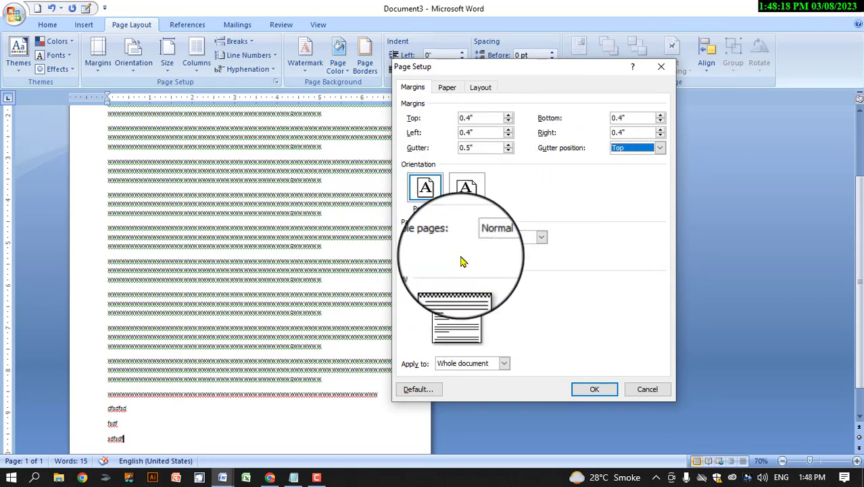
pyautogui.click(643, 392)
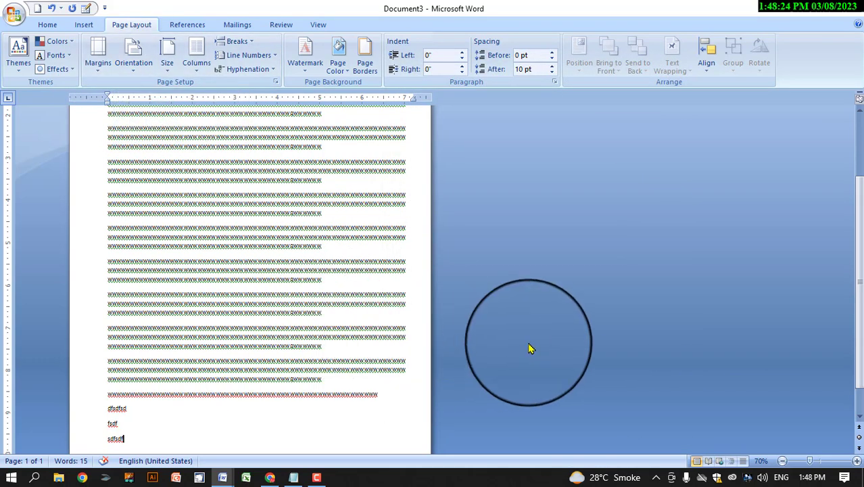
# - Set the document's paper size to A4, 8.27" x 11.69", and its orientation to Landscape
pyautogui.click(782, 461)
pyautogui.click(783, 460)
pyautogui.click(782, 461)
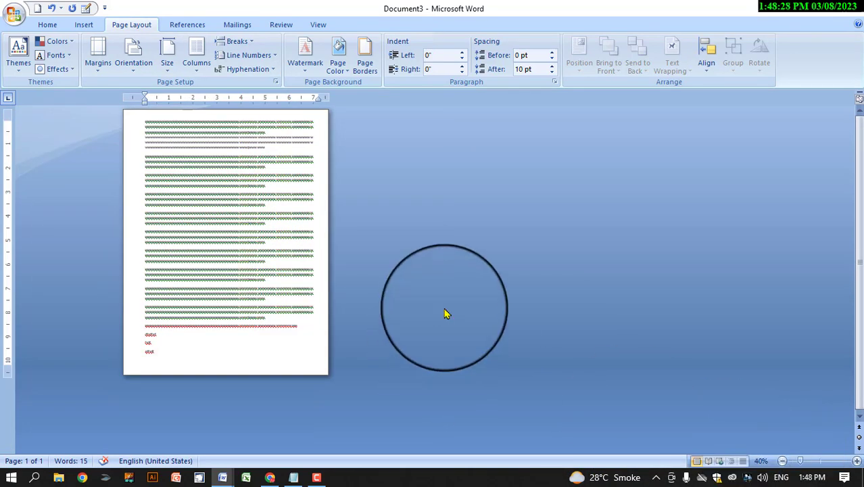
pyautogui.click(171, 76)
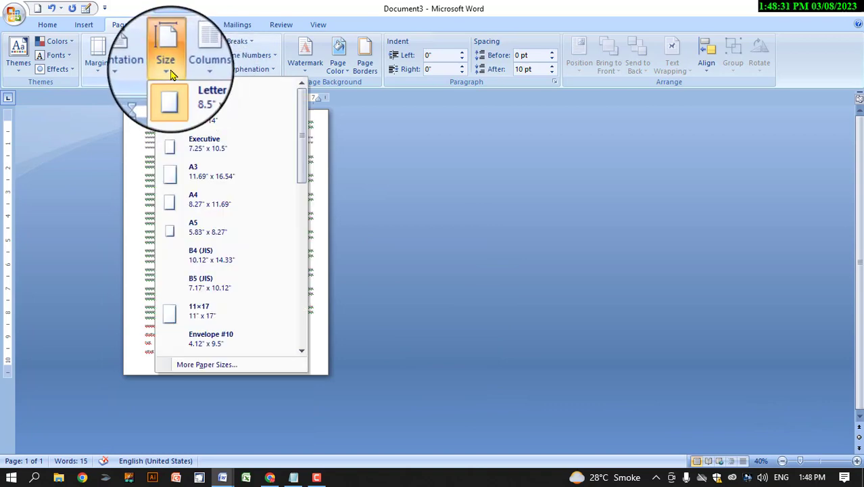
pyautogui.click(245, 209)
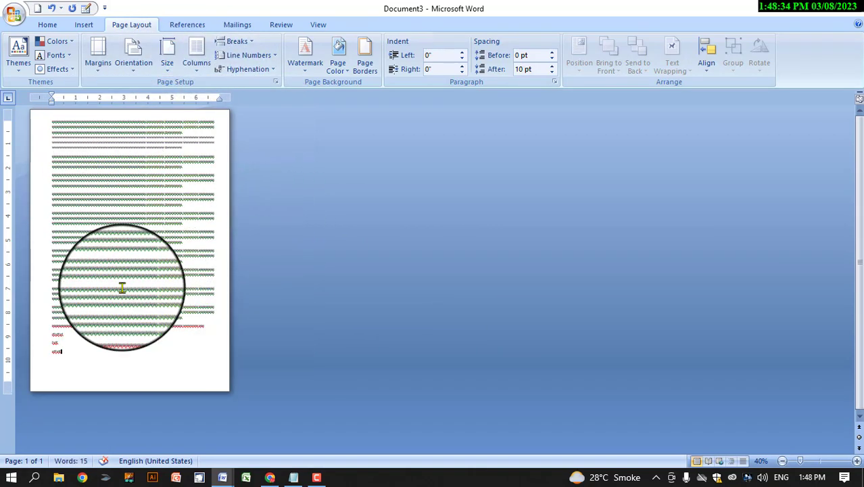
pyautogui.click(133, 54)
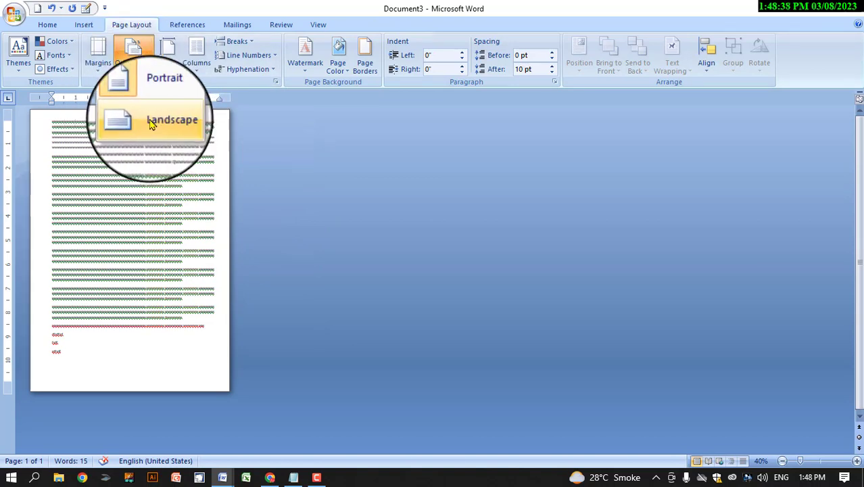
pyautogui.click(152, 116)
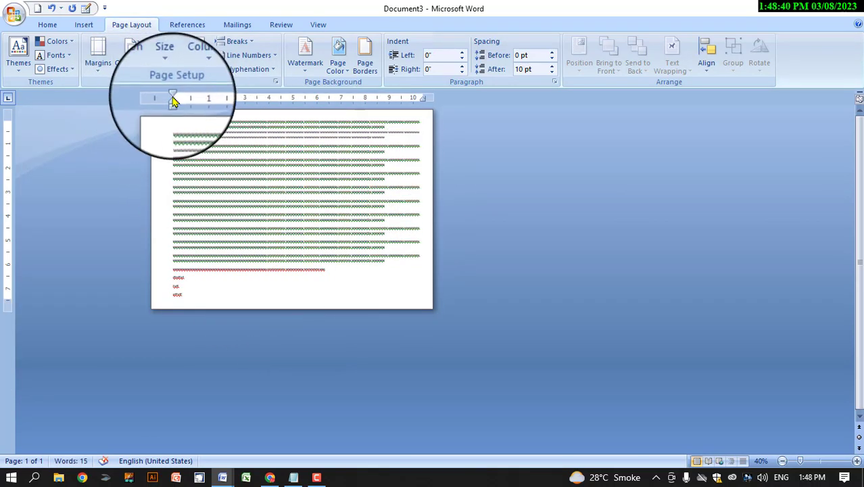
# - Reapply the A4 paper size, and change the landscape page to Legal
pyautogui.click(167, 71)
pyautogui.click(223, 203)
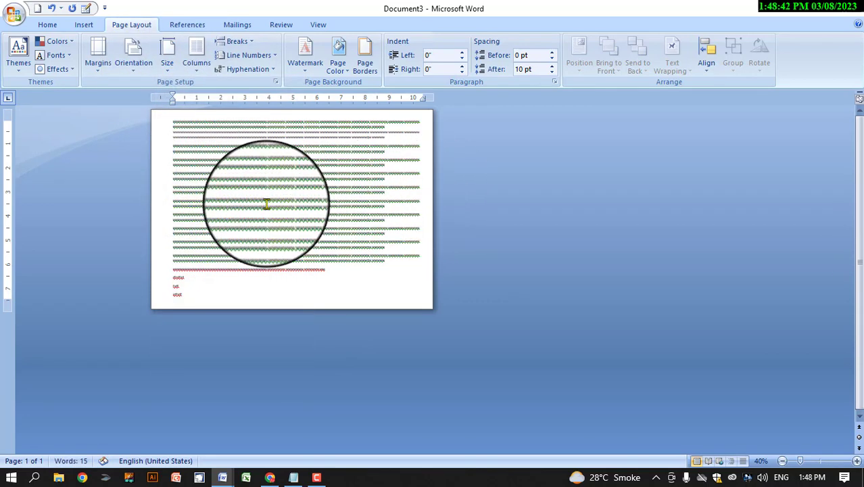
pyautogui.click(167, 64)
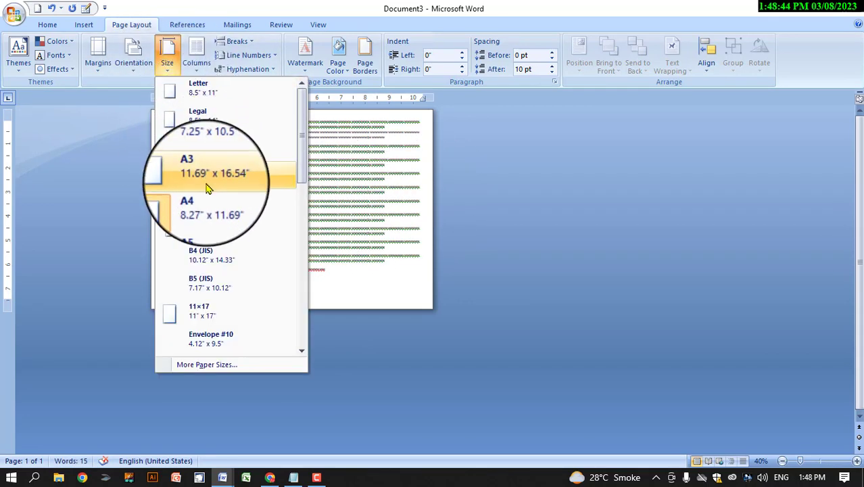
pyautogui.click(247, 121)
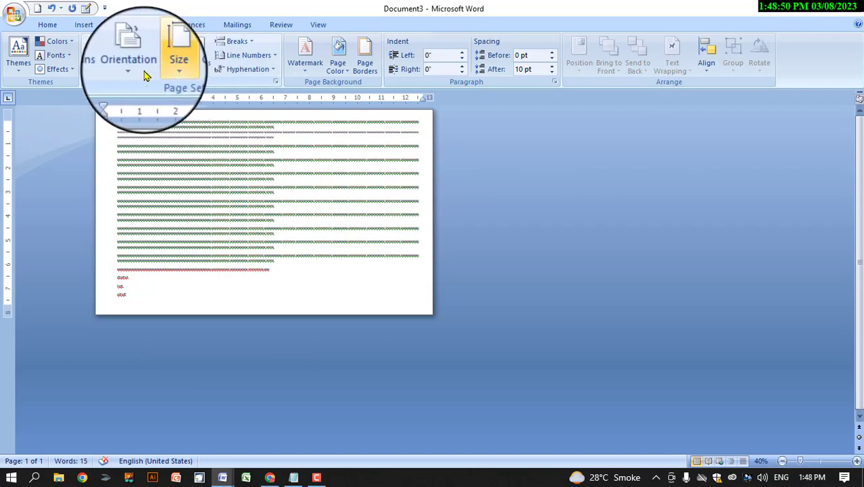
# - Switch the Legal-size page to Portrait orientation and return it to Landscape
pyautogui.click(132, 78)
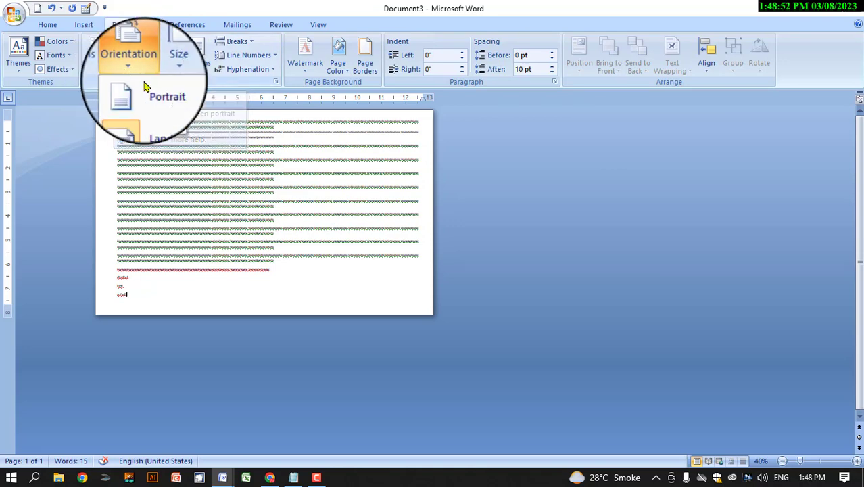
pyautogui.click(154, 150)
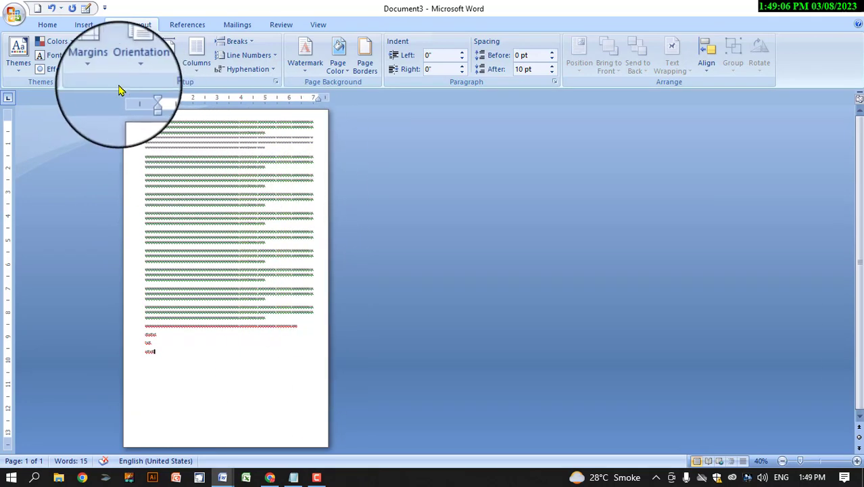
pyautogui.click(97, 76)
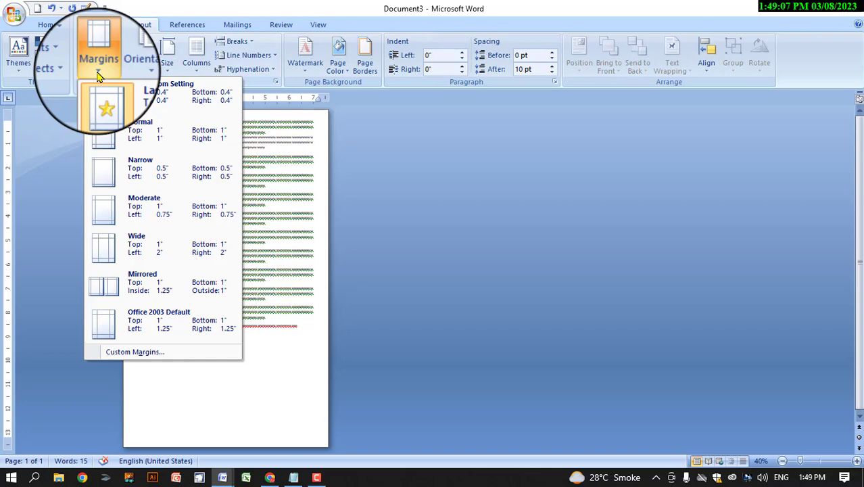
pyautogui.click(136, 73)
pyautogui.click(150, 123)
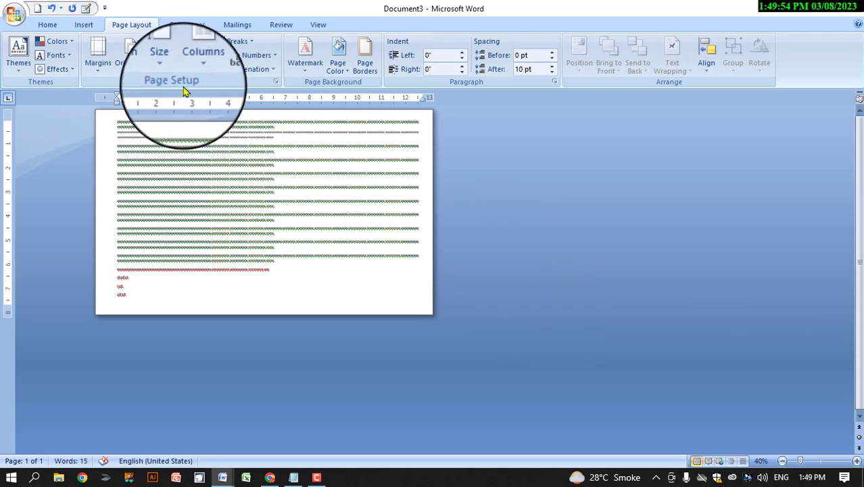
# - Set the document's paper size to Letter, 8.5" x 11", and its orientation to Portrait
pyautogui.click(167, 65)
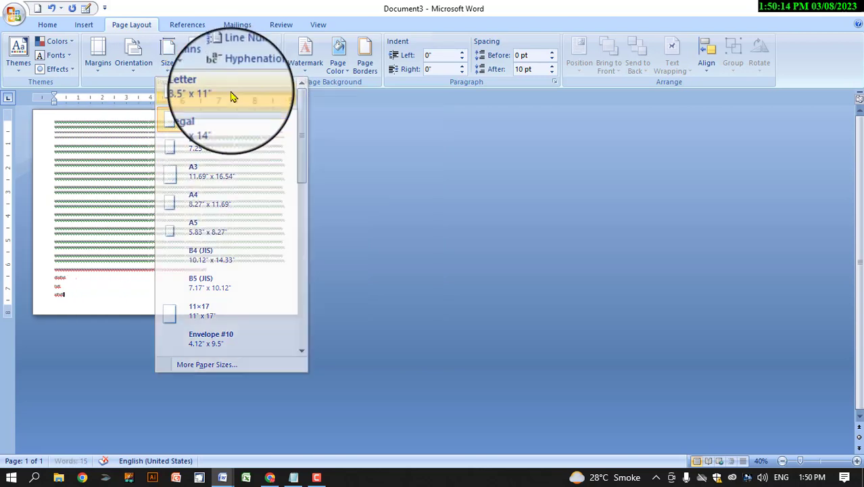
pyautogui.click(230, 91)
pyautogui.click(133, 73)
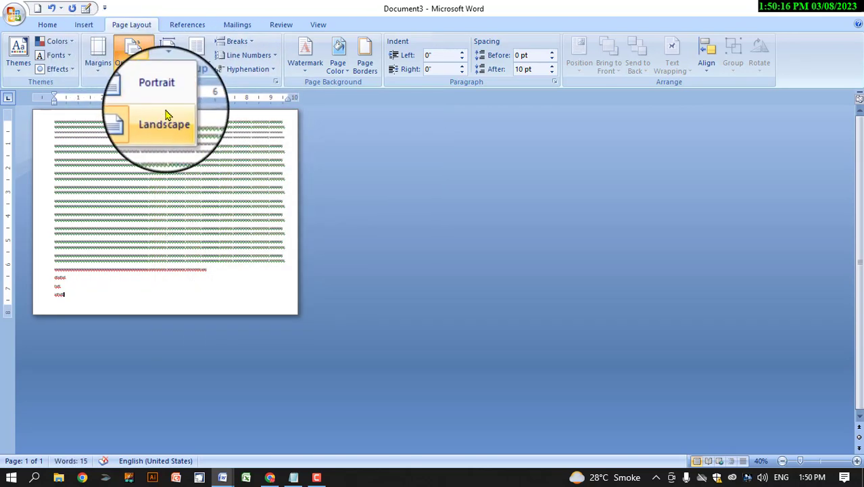
pyautogui.click(192, 101)
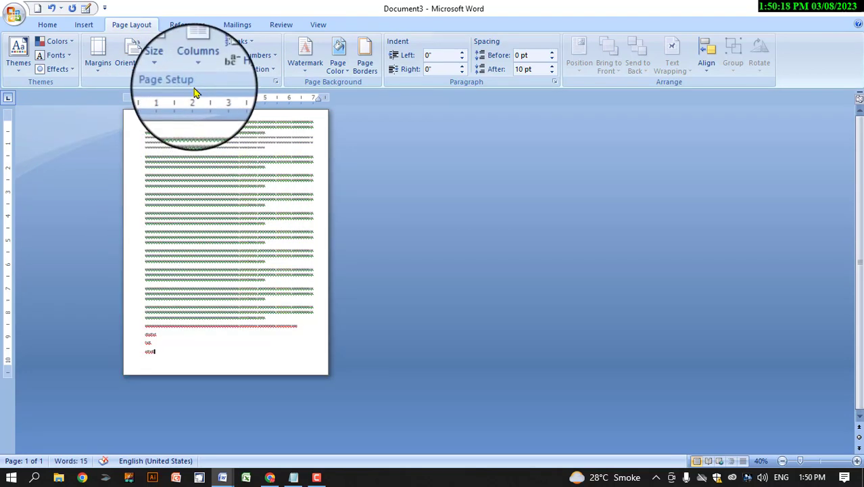
# - Try the A4 paper size, 8.27" x 11.69", on the portrait page and change it to Legal, 8.5" x 14"
pyautogui.click(167, 68)
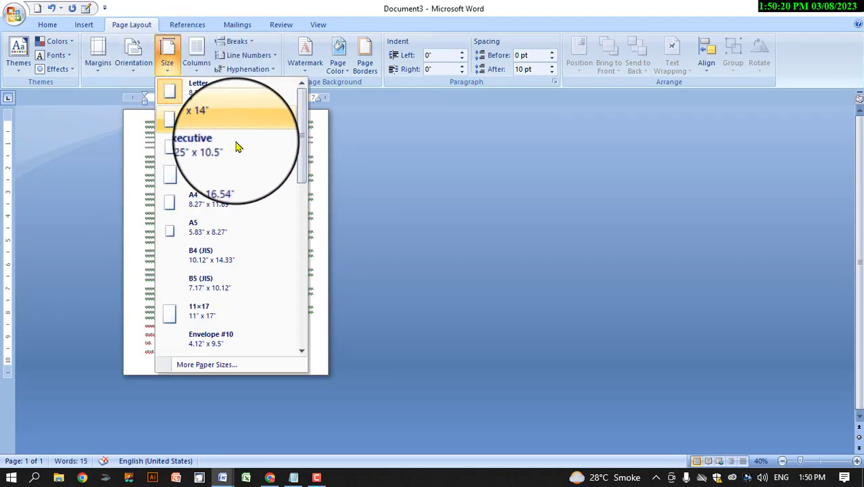
pyautogui.click(240, 203)
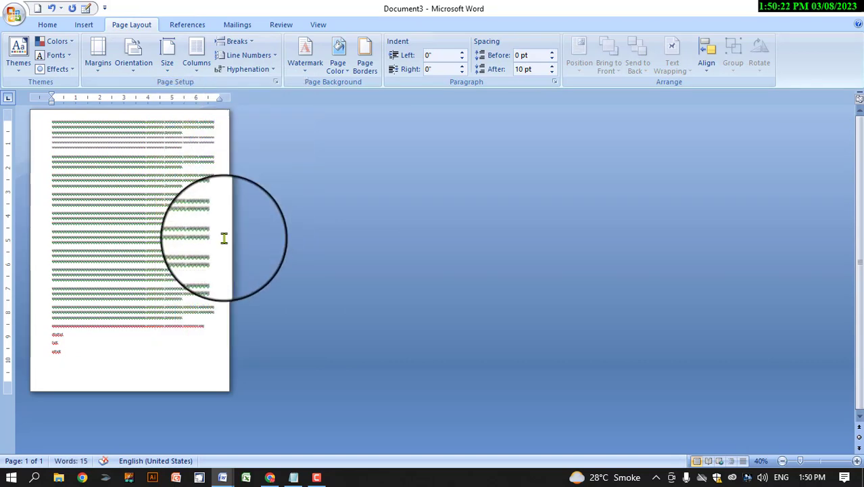
pyautogui.click(165, 57)
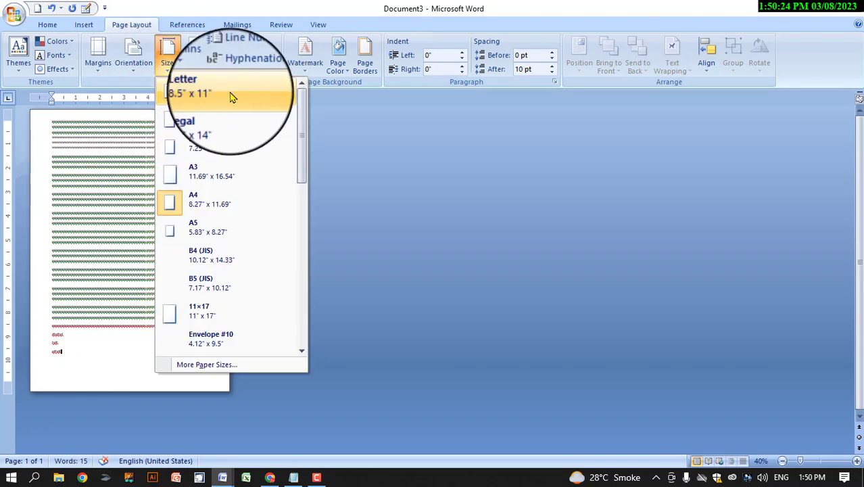
pyautogui.click(167, 57)
pyautogui.click(167, 57)
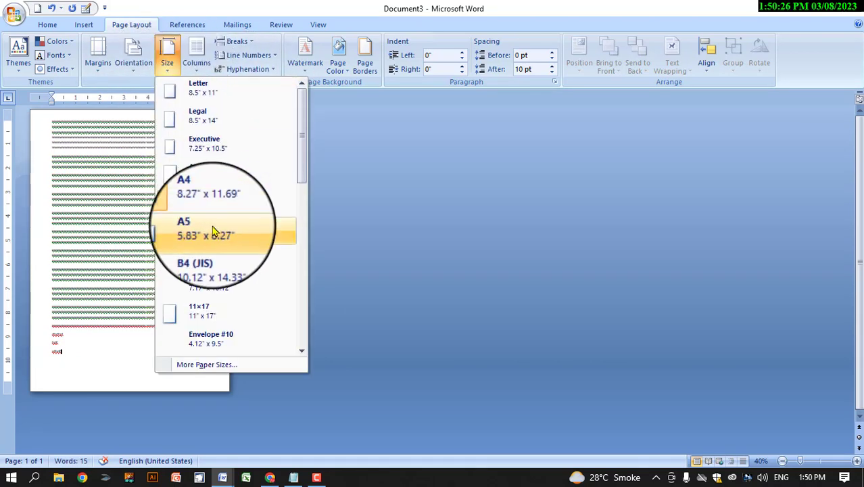
pyautogui.click(217, 122)
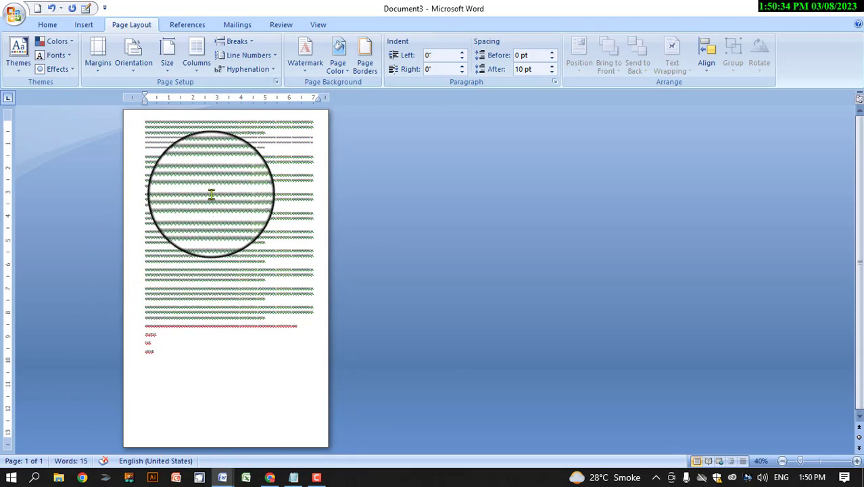
pyautogui.click(167, 64)
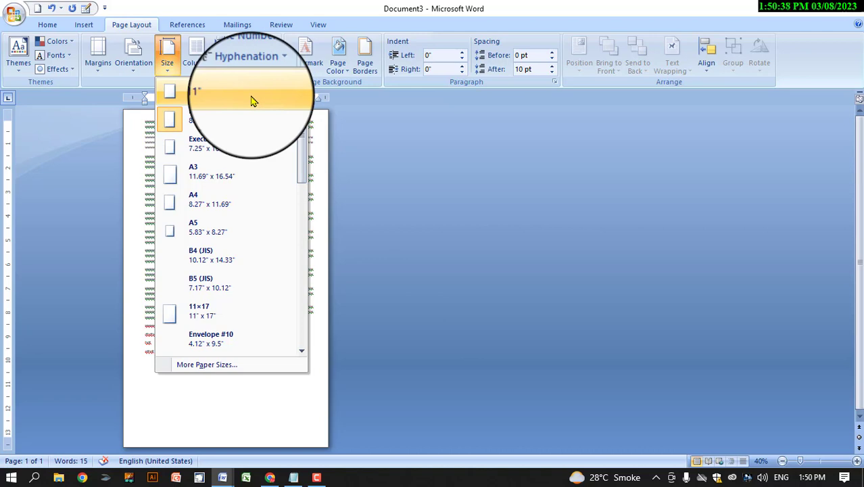
pyautogui.click(251, 395)
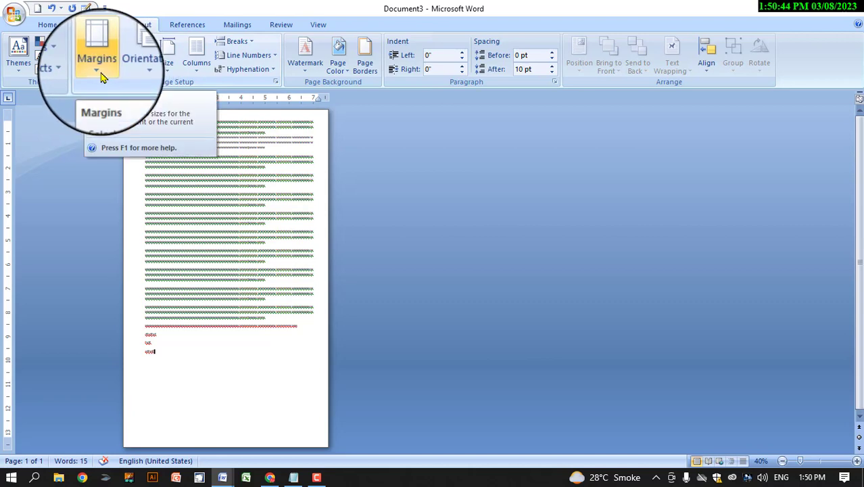
pyautogui.click(98, 68)
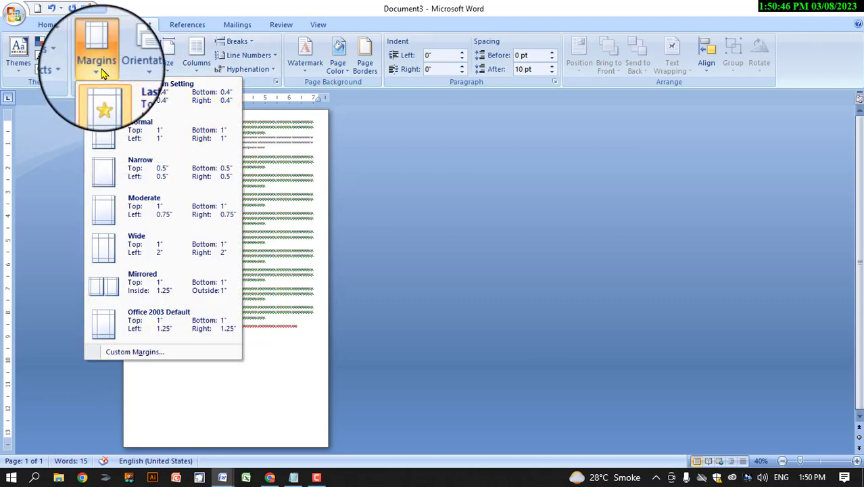
pyautogui.click(128, 59)
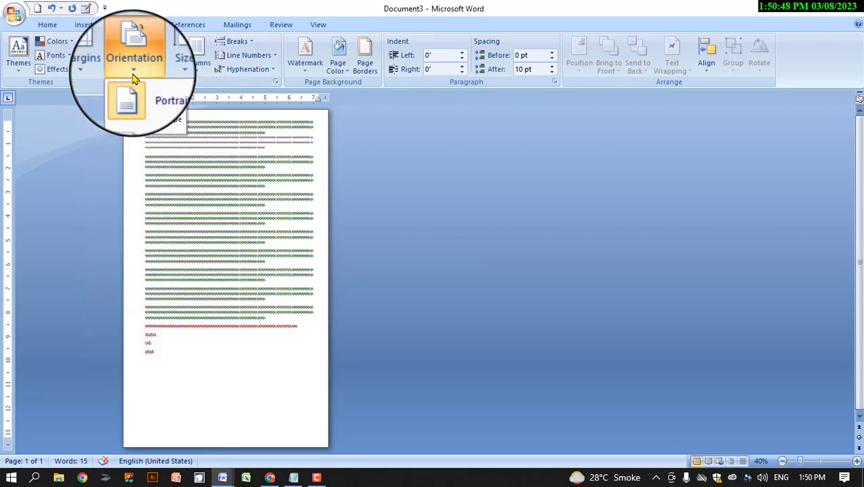
pyautogui.click(168, 74)
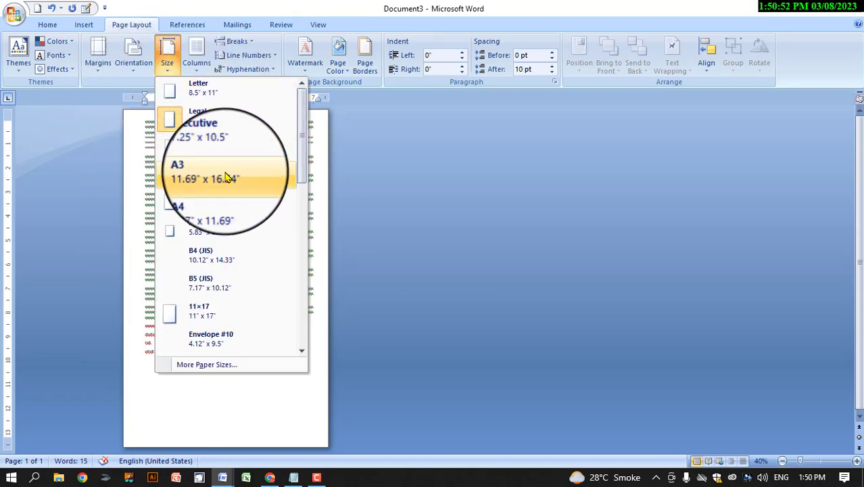
pyautogui.moveTo(305, 107); pyautogui.dragTo(304, 172)
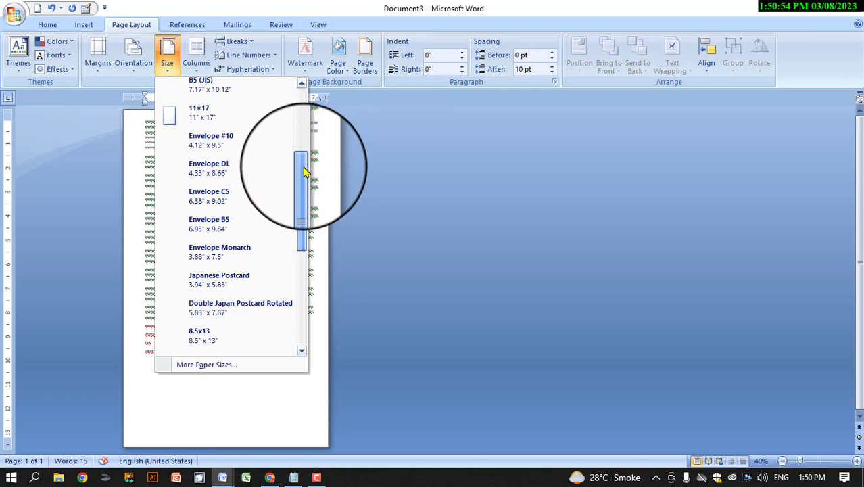
pyautogui.click(317, 477)
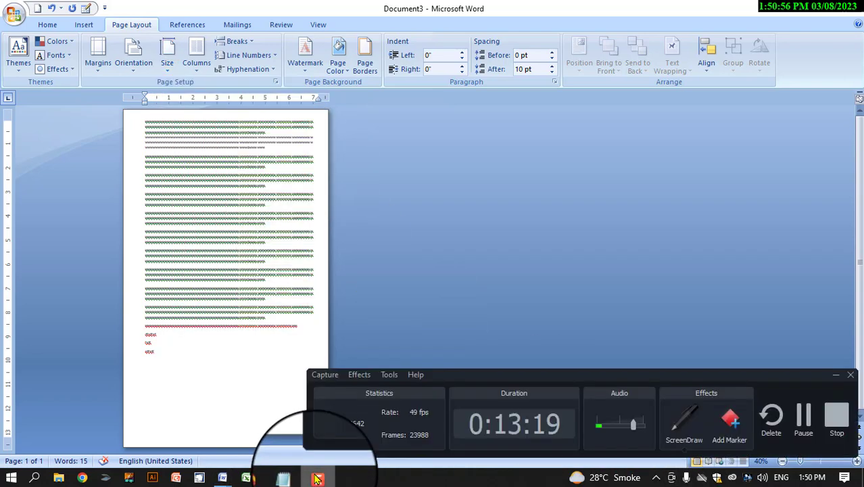
pyautogui.click(836, 374)
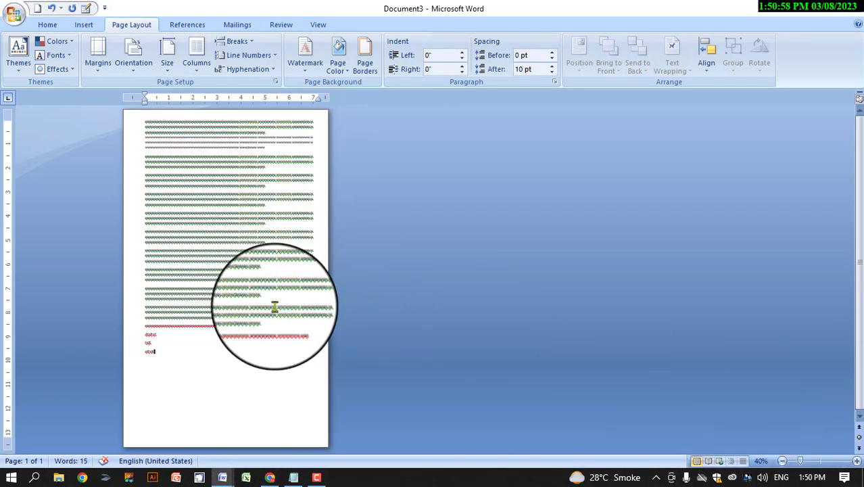